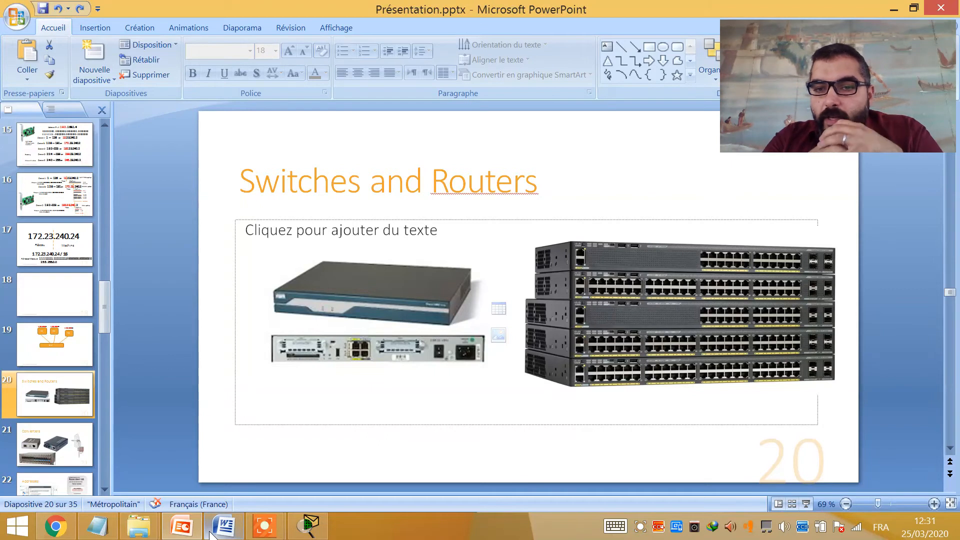
Switch to Packet Tracer and spread out the topology by moving Switch0 further below the PCs and PC0 slightly outward
{"action": "left_click", "coordinate": [299, 531]}
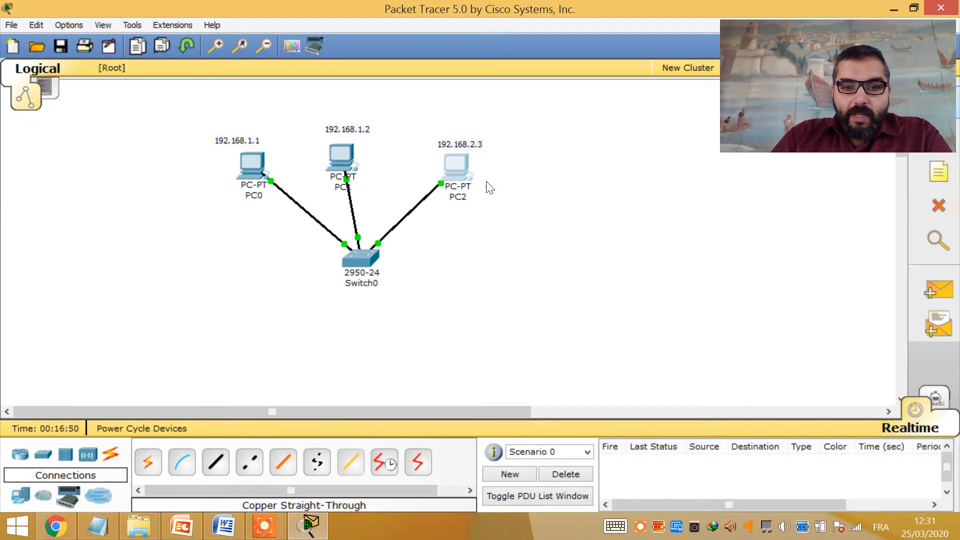
{"action": "left_click_drag", "start_coordinate": [364, 253], "coordinate": [365, 290]}
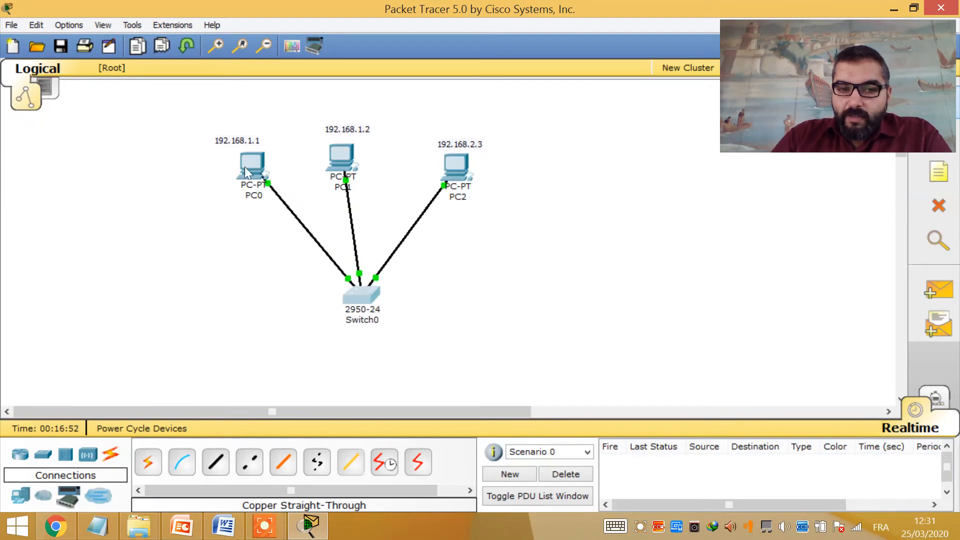
{"action": "left_click_drag", "start_coordinate": [251, 163], "coordinate": [222, 196]}
{"action": "left_click_drag", "start_coordinate": [338, 160], "coordinate": [338, 159]}
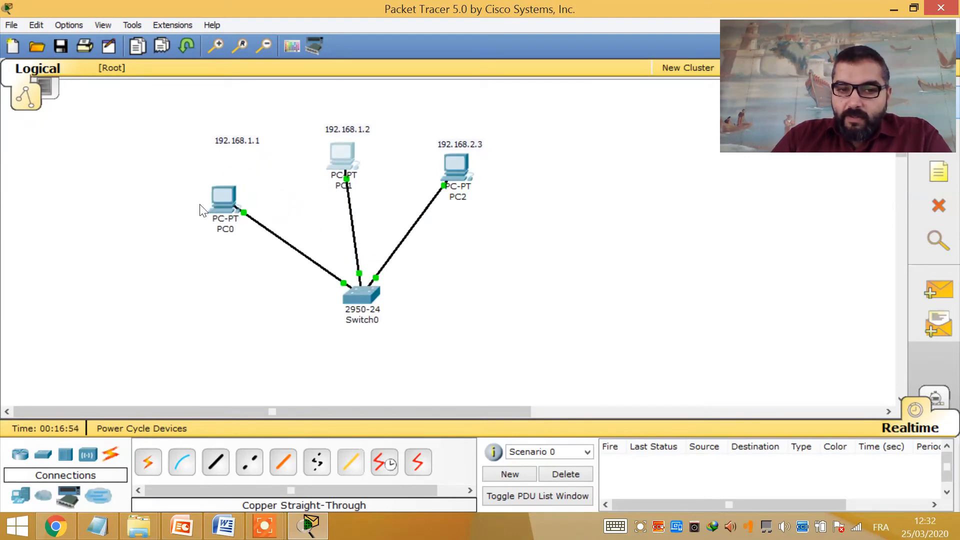
{"action": "left_click_drag", "start_coordinate": [216, 197], "coordinate": [230, 169]}
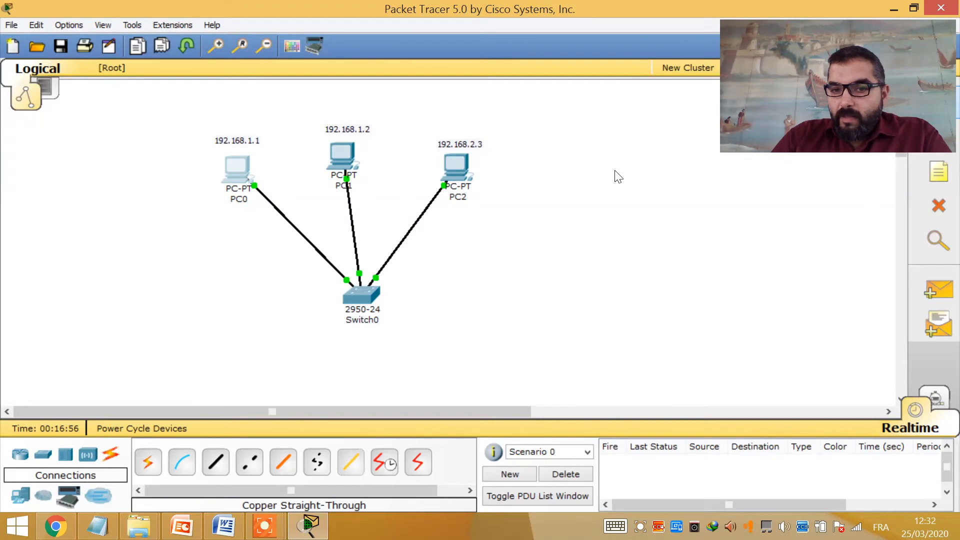
Set PC2's FastEthernet IP address to 192.168.1.3
{"action": "left_click", "coordinate": [454, 167]}
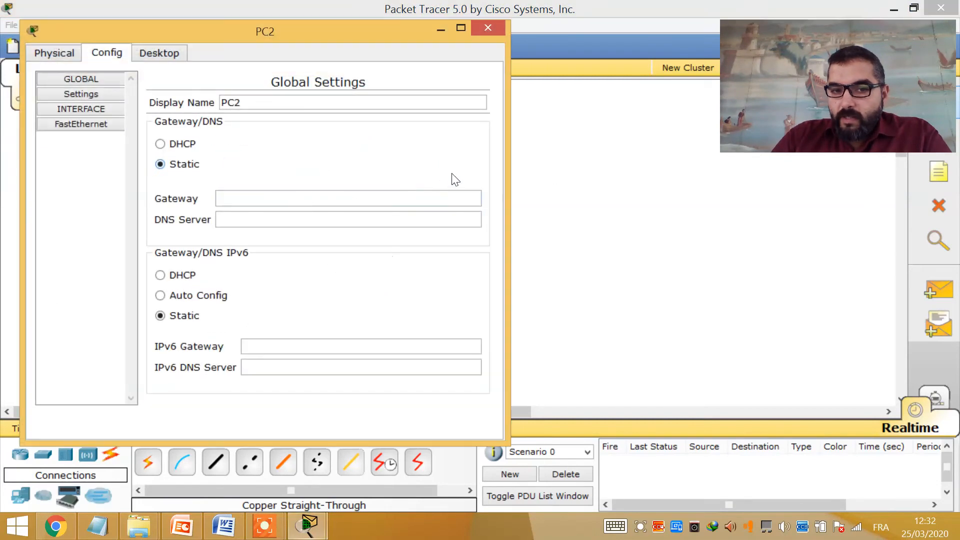
{"action": "left_click", "coordinate": [86, 127]}
{"action": "left_click_drag", "start_coordinate": [226, 33], "coordinate": [753, 108]}
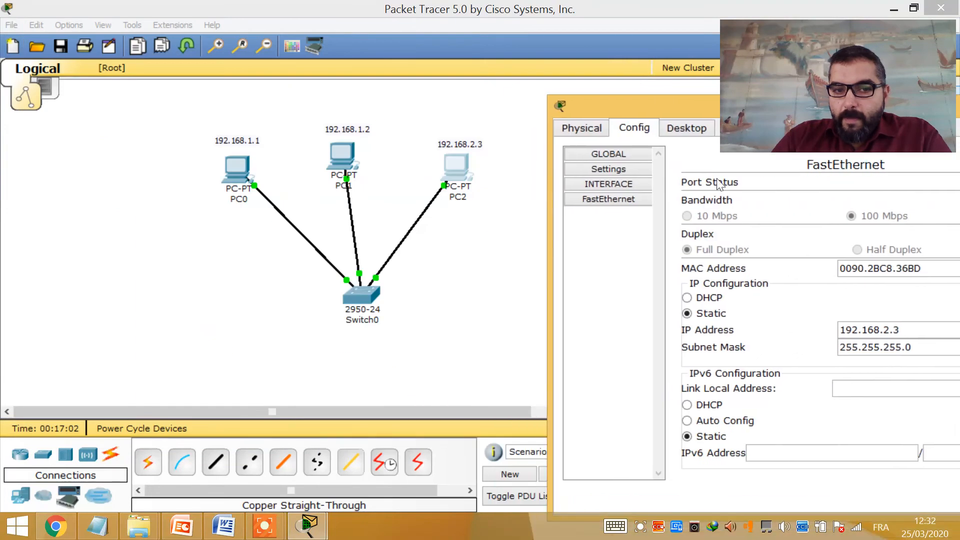
{"action": "left_click_drag", "start_coordinate": [647, 110], "coordinate": [543, 122]}
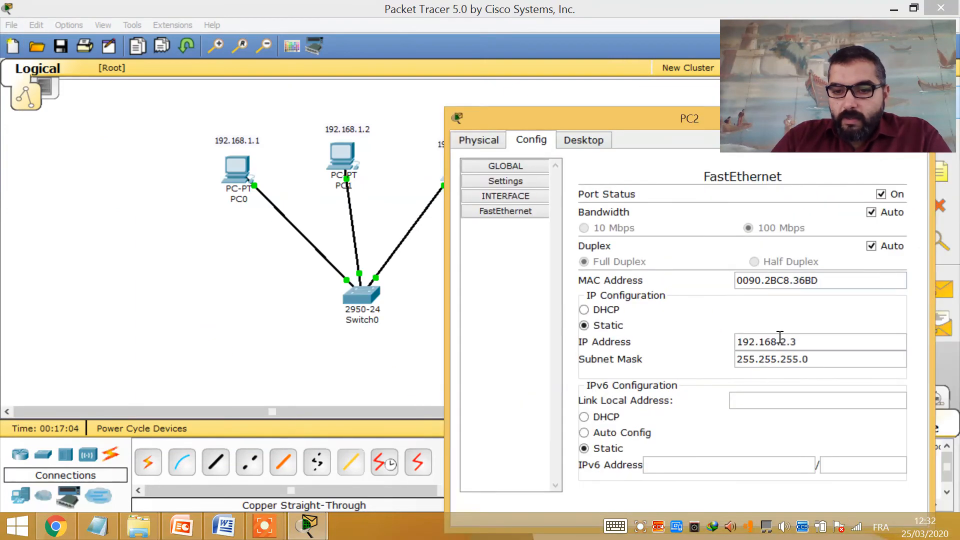
{"action": "type", "text": "1"}
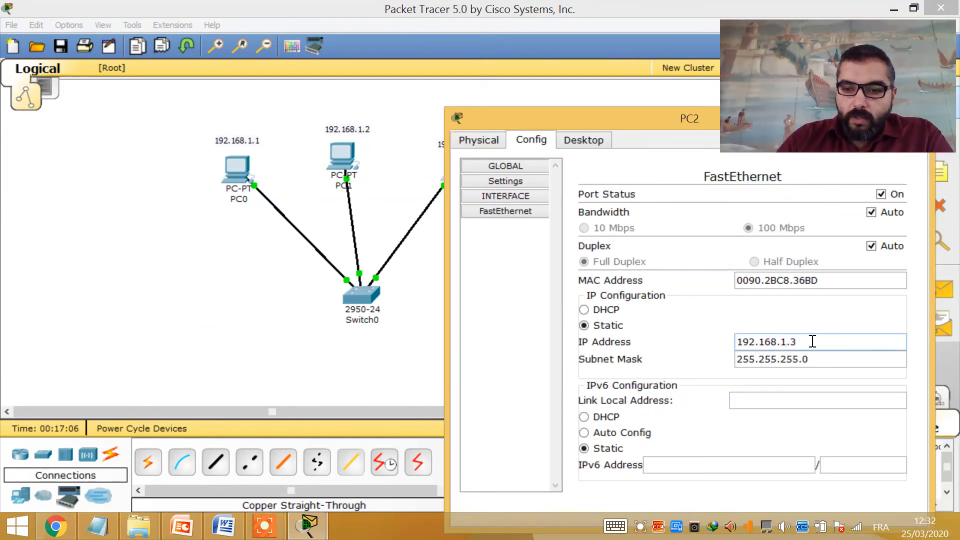
{"action": "left_click_drag", "start_coordinate": [622, 138], "coordinate": [389, 185]}
{"action": "left_click", "coordinate": [655, 170]}
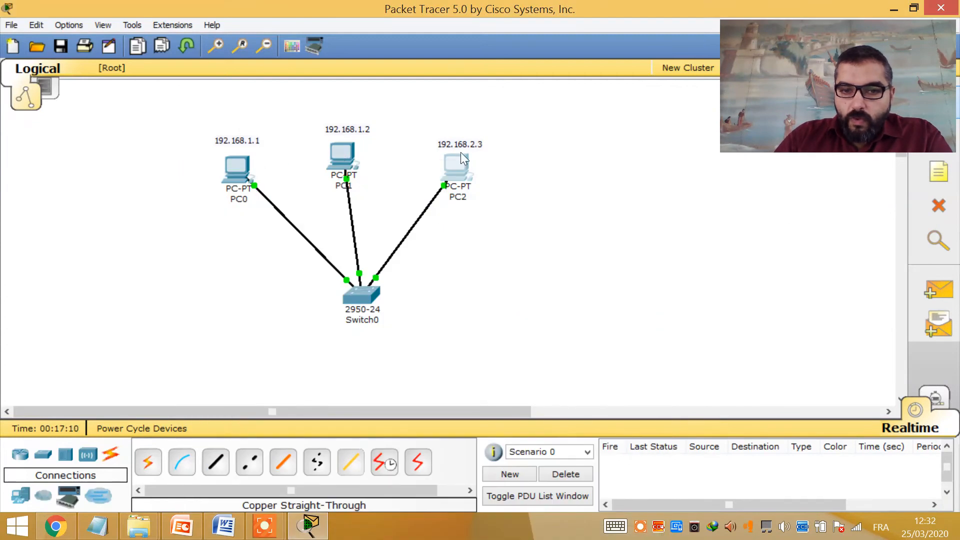
Update the address label above PC2 to 192.168.1.3
{"action": "left_click", "coordinate": [461, 158]}
{"action": "left_click", "coordinate": [503, 47]}
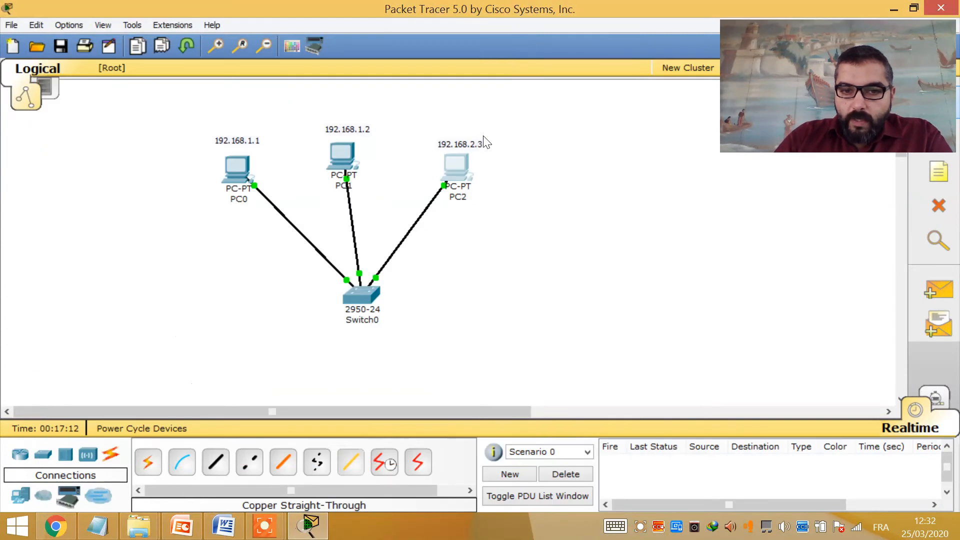
{"action": "left_click", "coordinate": [473, 145]}
{"action": "key", "text": "BackSpace"}
{"action": "type", "text": "1"}
{"action": "key", "text": "Return"}
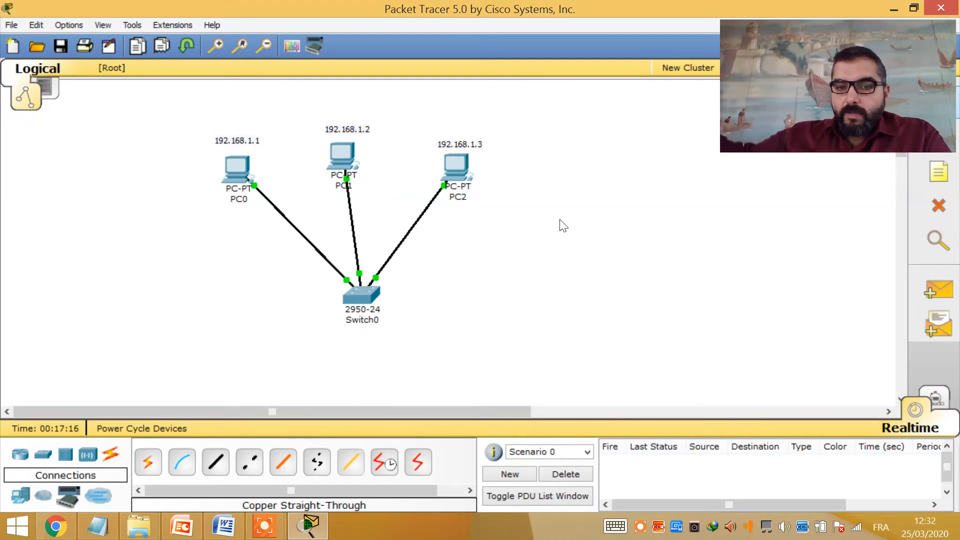
Duplicate the three PCs together with their address labels and place the copies beside the original network
{"action": "left_click_drag", "start_coordinate": [535, 217], "coordinate": [175, 109]}
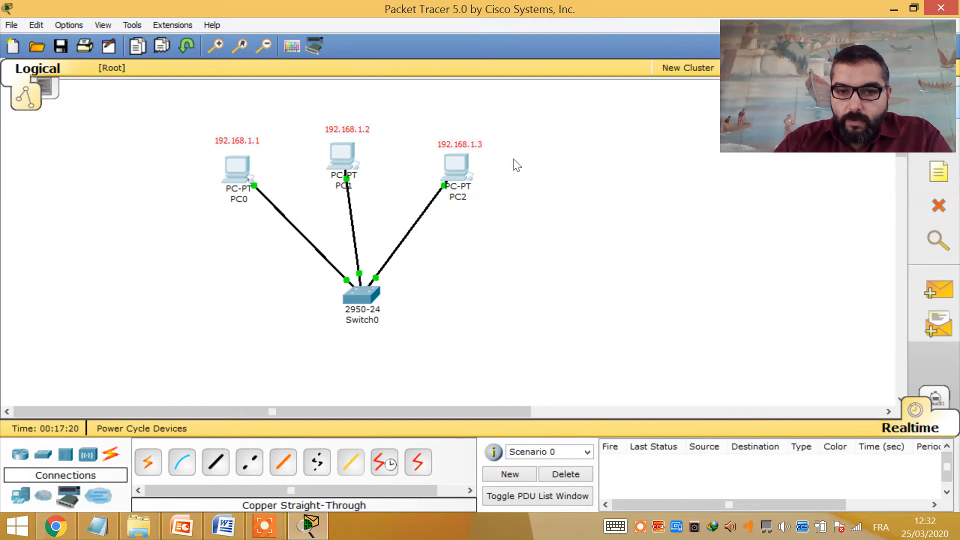
{"action": "key", "text": "ctrl+c"}
{"action": "key", "text": "ctrl+v"}
{"action": "left_click_drag", "start_coordinate": [481, 131], "coordinate": [758, 203]}
{"action": "left_click", "coordinate": [592, 240]}
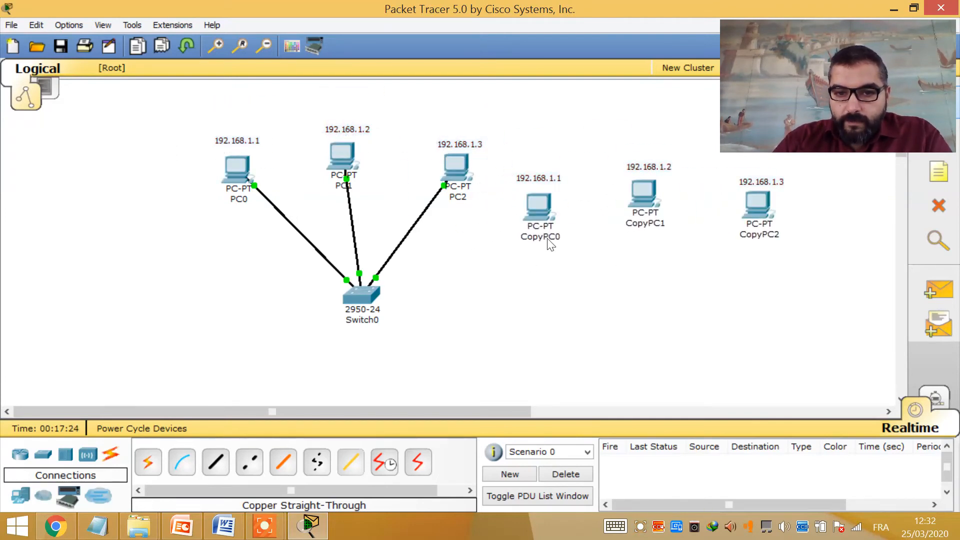
Arrange the copies around the switch: CopyPC1 and its label beneath CopyPC0, CopyPC2 and its label below the switch
{"action": "left_click_drag", "start_coordinate": [643, 212], "coordinate": [538, 302]}
{"action": "left_click_drag", "start_coordinate": [759, 202], "coordinate": [444, 379]}
{"action": "left_click_drag", "start_coordinate": [650, 168], "coordinate": [538, 264]}
{"action": "left_click_drag", "start_coordinate": [770, 184], "coordinate": [493, 387]}
Set CopyPC0's FastEthernet IP address to 192.168.1.4 with subnet mask 255.255.255.0
{"action": "left_click", "coordinate": [541, 210]}
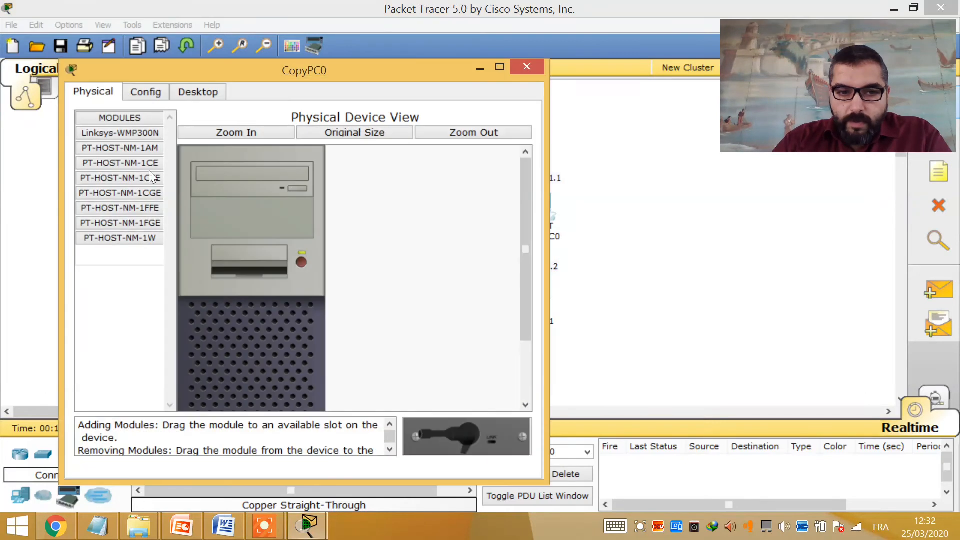
{"action": "left_click", "coordinate": [163, 94]}
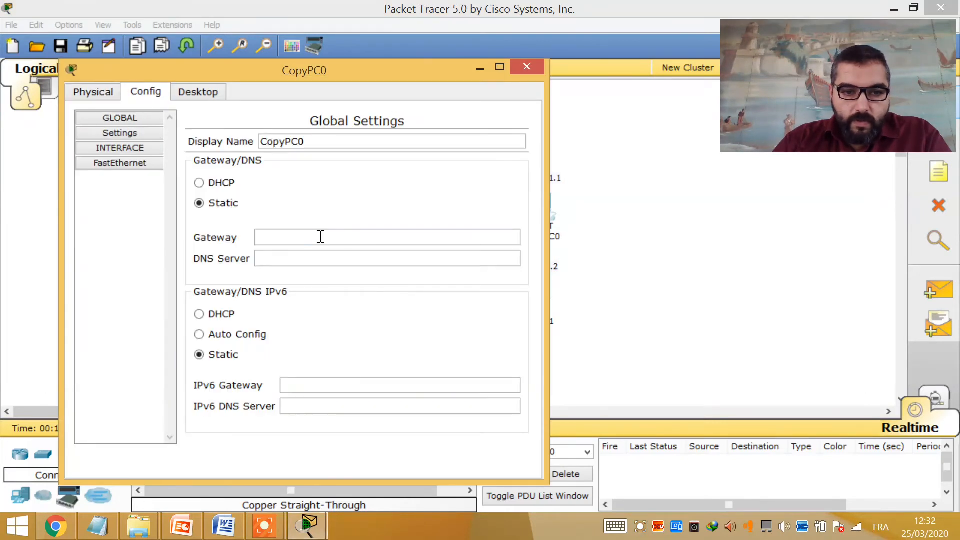
{"action": "left_click", "coordinate": [124, 167]}
{"action": "left_click", "coordinate": [384, 291]}
{"action": "type", "text": "192.168.1."}
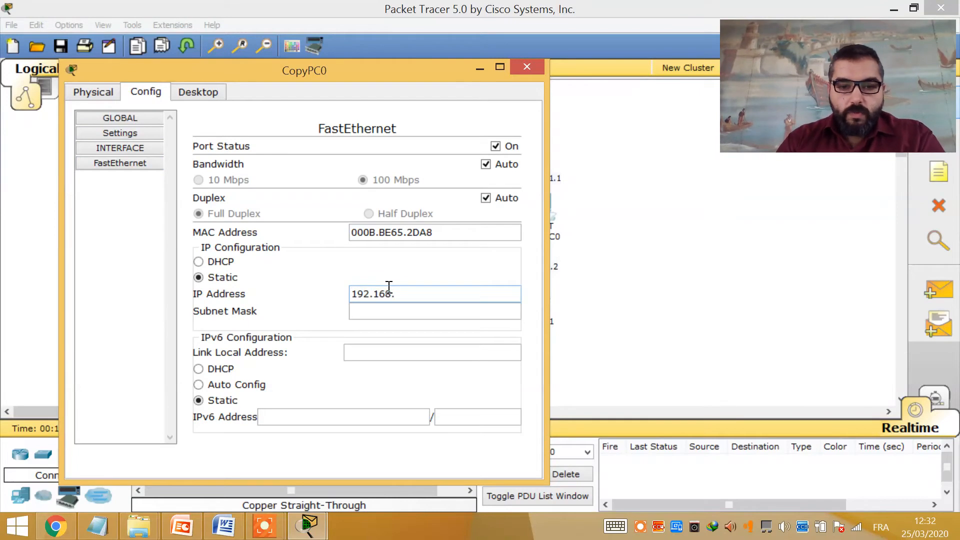
{"action": "key", "text": "ctrl+a"}
{"action": "type", "text": "1"}
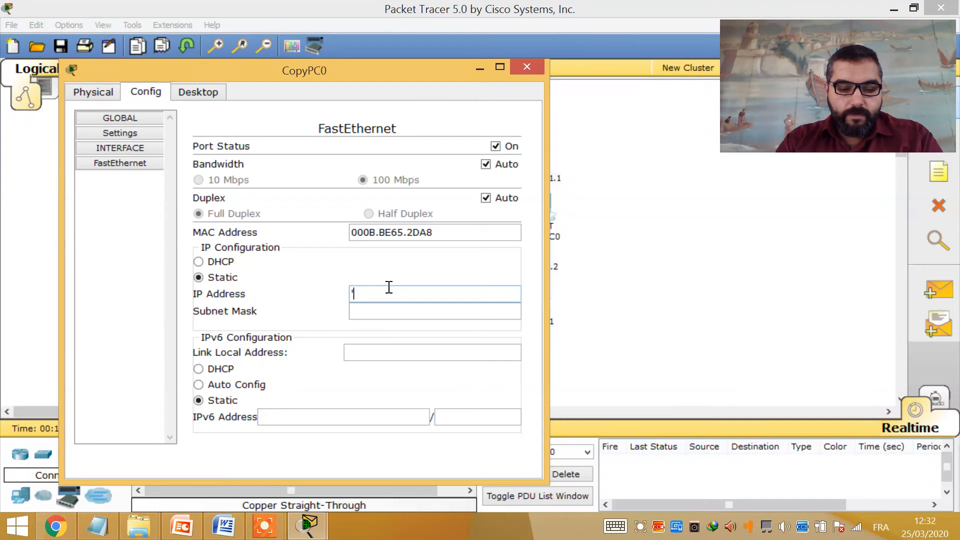
{"action": "key", "text": "ctrl+z"}
{"action": "left_click", "coordinate": [389, 288]}
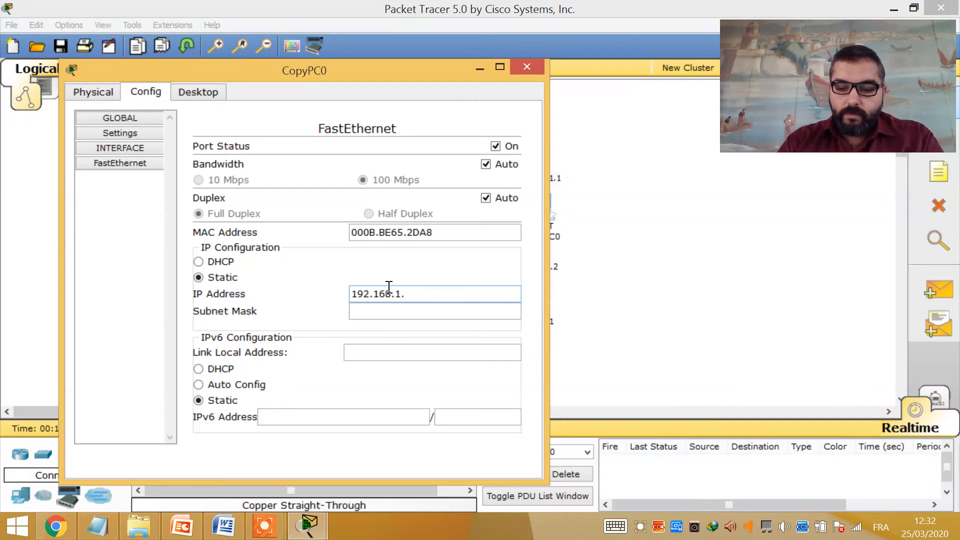
{"action": "left_click_drag", "start_coordinate": [404, 294], "coordinate": [178, 297]}
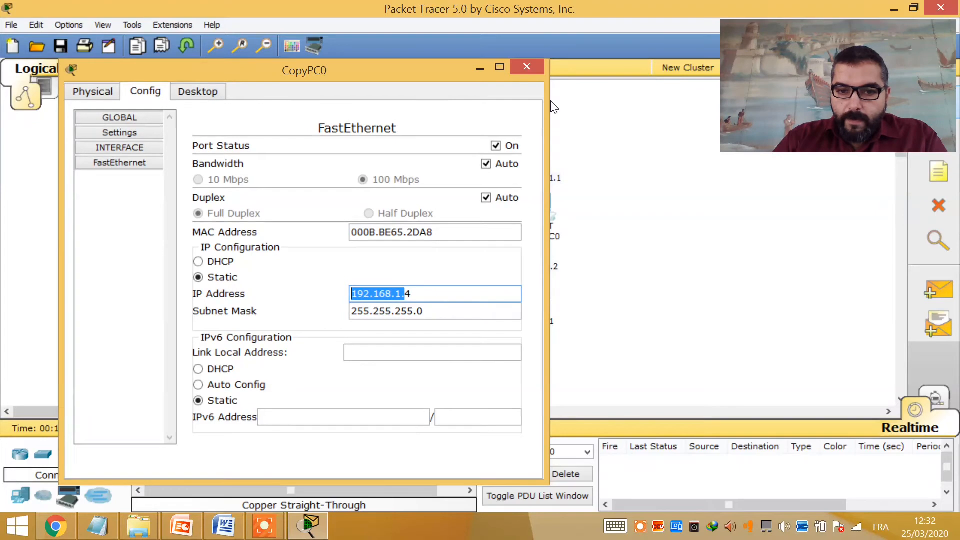
{"action": "left_click", "coordinate": [526, 66]}
Change the address label above CopyPC1 to 192.168.1.4
{"action": "left_click", "coordinate": [542, 266]}
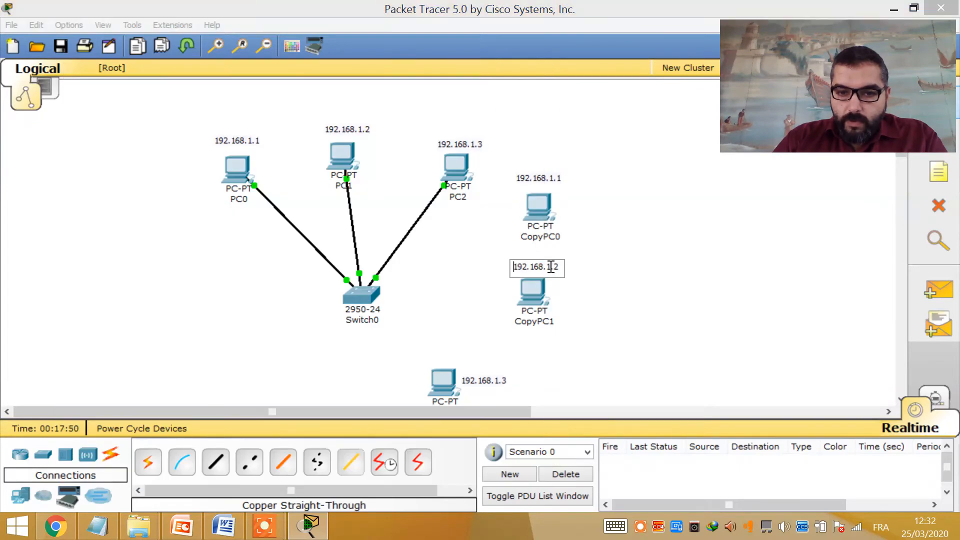
{"action": "right_click", "coordinate": [557, 267]}
{"action": "left_click", "coordinate": [552, 266]}
{"action": "left_click_drag", "start_coordinate": [554, 267], "coordinate": [565, 267]}
{"action": "type", "text": "4"}
{"action": "left_click", "coordinate": [580, 308]}
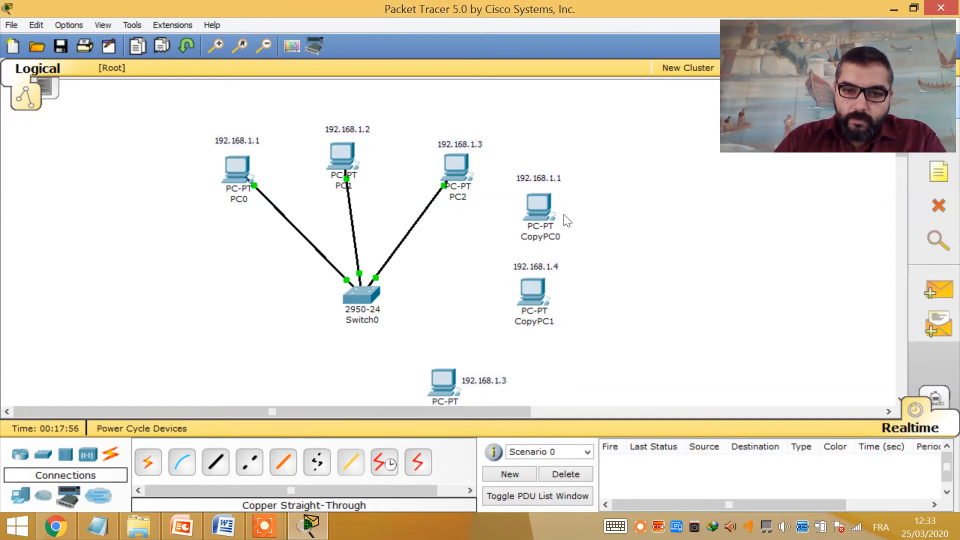
{"action": "left_click", "coordinate": [546, 207]}
{"action": "left_click", "coordinate": [548, 88]}
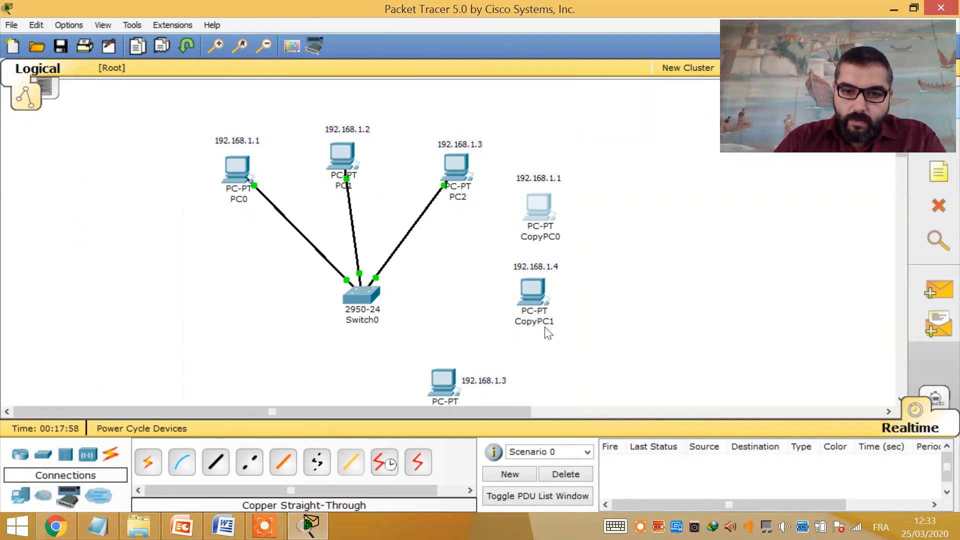
Give CopyPC1 the static IP address 192.168.1.5 with subnet mask 255.255.255.0
{"action": "left_click", "coordinate": [537, 293]}
{"action": "left_click", "coordinate": [250, 134]}
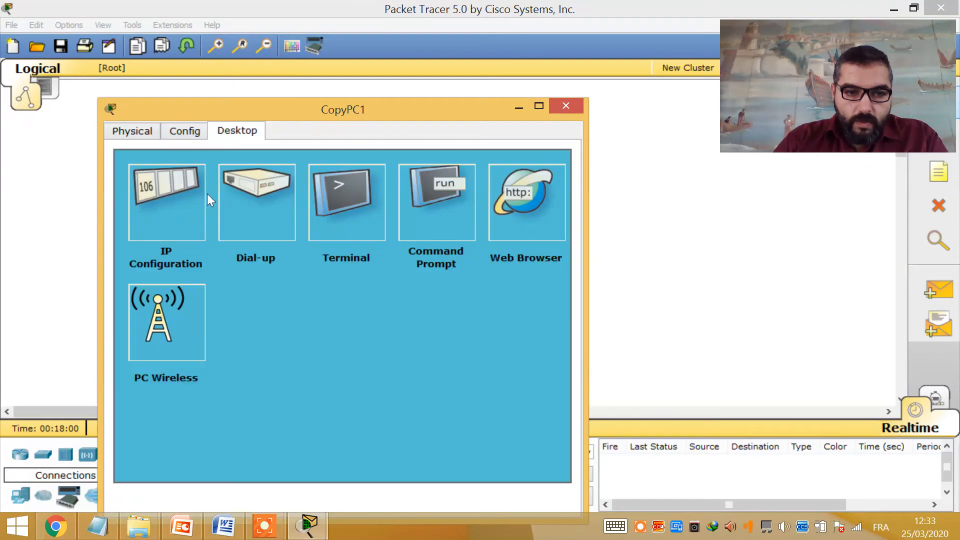
{"action": "left_click", "coordinate": [200, 208]}
{"action": "type", "text": "192.168.1."}
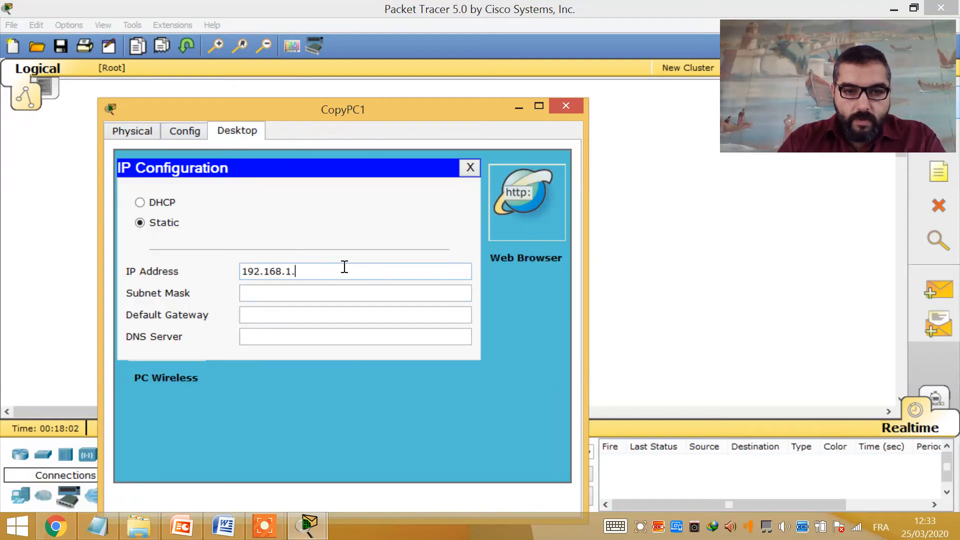
{"action": "key", "text": "Tab"}
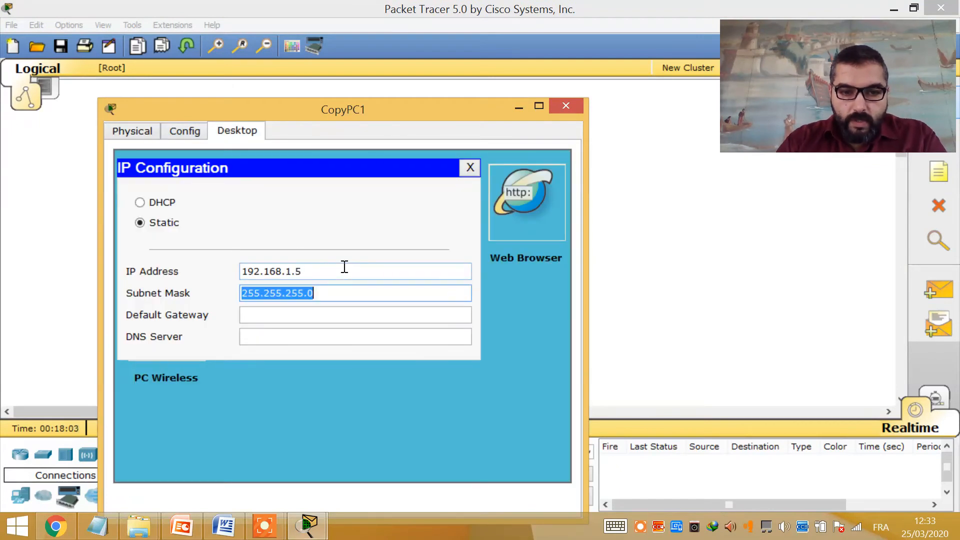
{"action": "left_click", "coordinate": [572, 107]}
Give CopyPC2 the static IP address 192.168.1.6 with its default subnet mask
{"action": "left_click", "coordinate": [443, 380]}
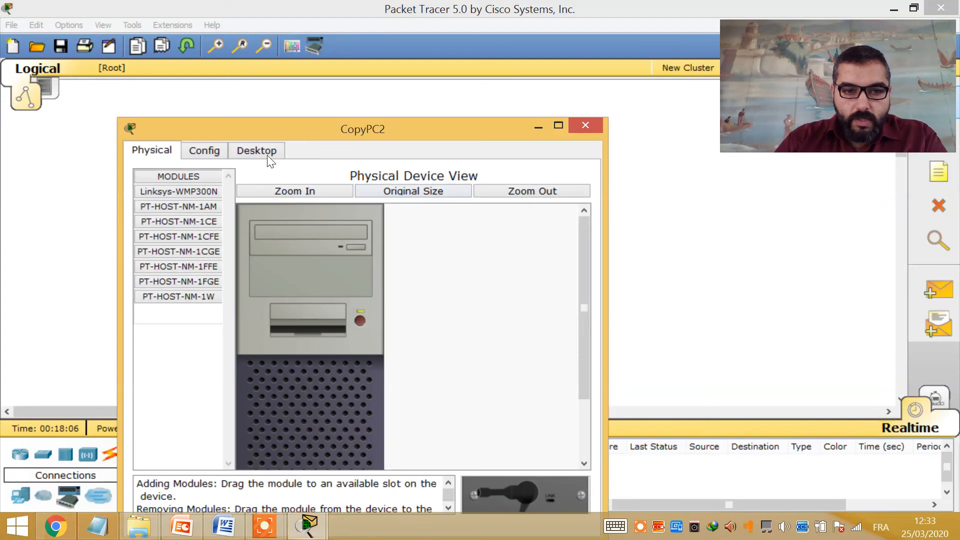
{"action": "left_click", "coordinate": [265, 151]}
{"action": "left_click", "coordinate": [210, 223]}
{"action": "type", "text": "192.168.1."}
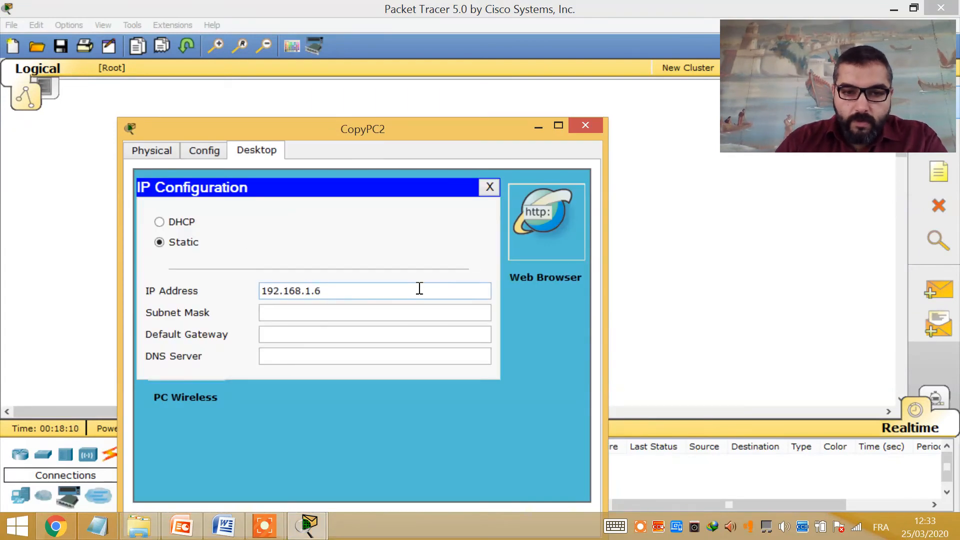
{"action": "type", "text": "6"}
{"action": "left_click", "coordinate": [398, 313]}
{"action": "left_click", "coordinate": [585, 125]}
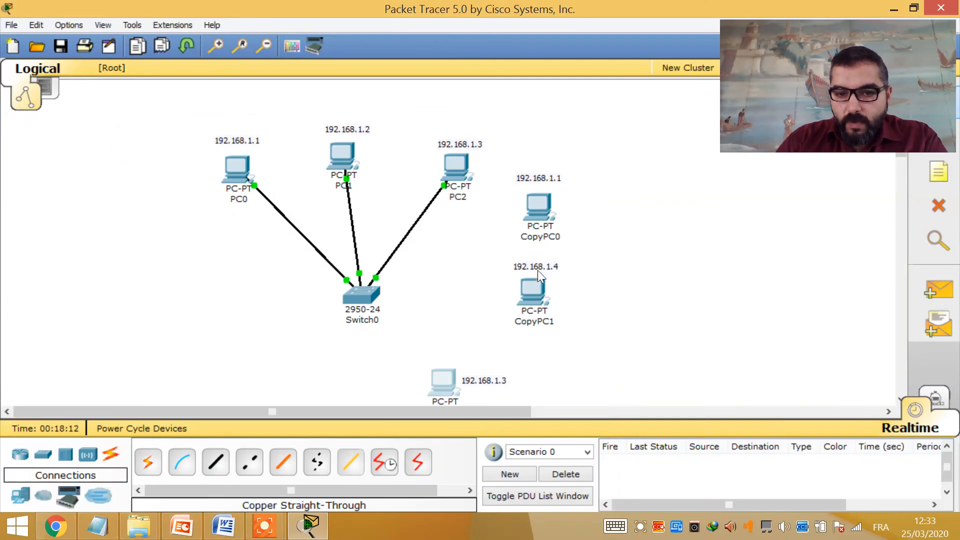
Update the address labels to 192.168.1.6 for CopyPC2, 192.168.1.5 for CopyPC1 and 192.168.1.4 for CopyPC0
{"action": "left_click", "coordinate": [499, 381]}
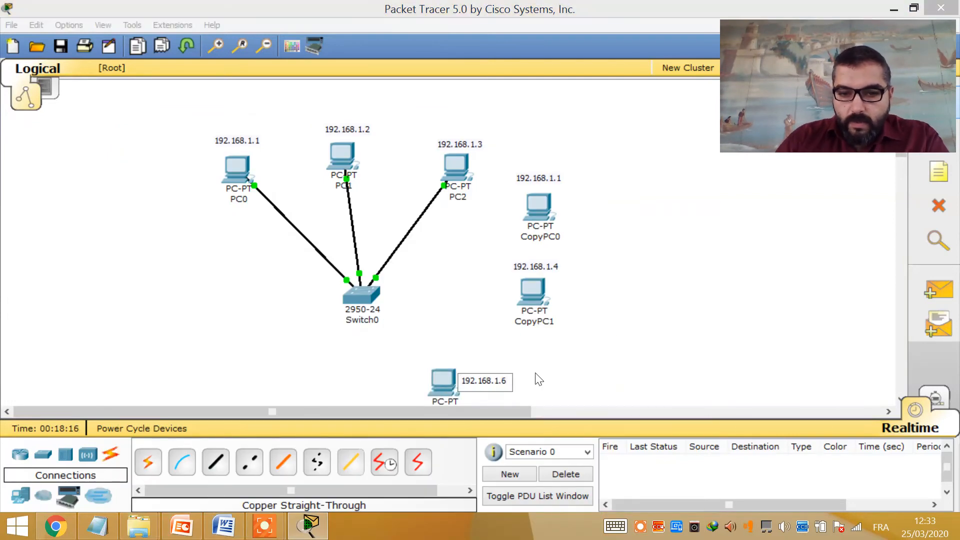
{"action": "left_click", "coordinate": [558, 267]}
{"action": "type", "text": "5"}
{"action": "left_click", "coordinate": [631, 263]}
{"action": "left_click", "coordinate": [558, 177]}
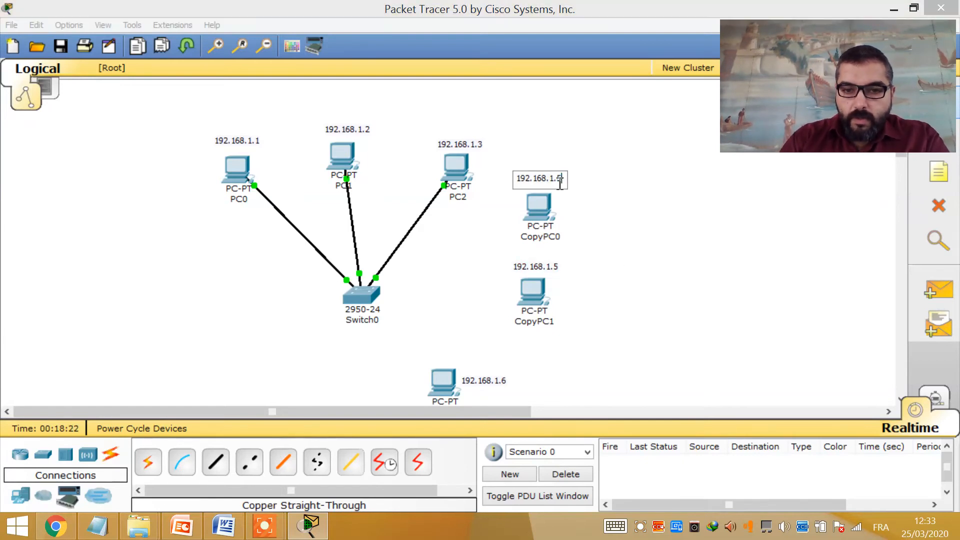
{"action": "type", "text": "4"}
{"action": "key", "text": "Return"}
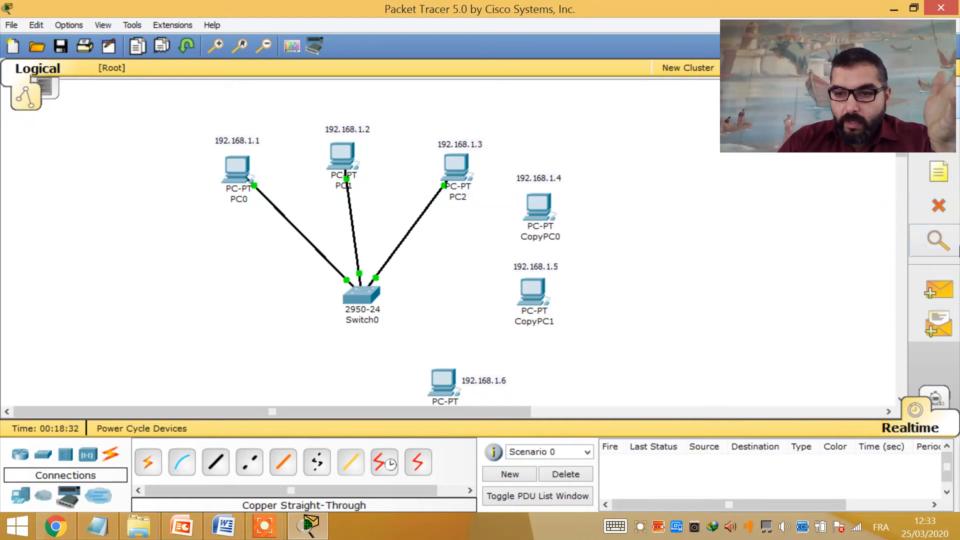
Connect Switch0 to CopyPC2, CopyPC1 and CopyPC0 using the automatically chosen connection type
{"action": "left_click", "coordinate": [148, 463]}
{"action": "left_click", "coordinate": [368, 301]}
{"action": "left_click", "coordinate": [441, 382]}
{"action": "left_click", "coordinate": [369, 299]}
{"action": "left_click", "coordinate": [532, 293]}
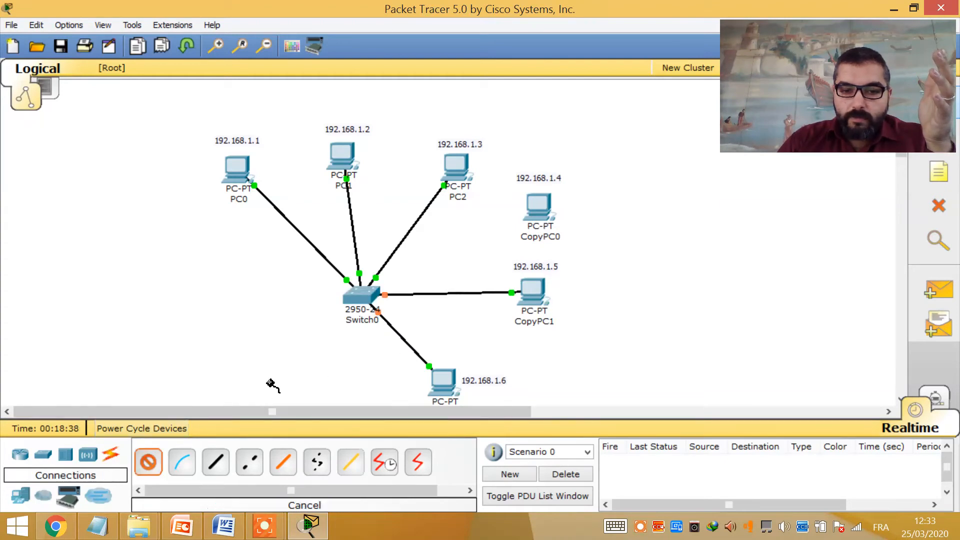
{"action": "left_click", "coordinate": [367, 297]}
{"action": "left_click", "coordinate": [538, 209]}
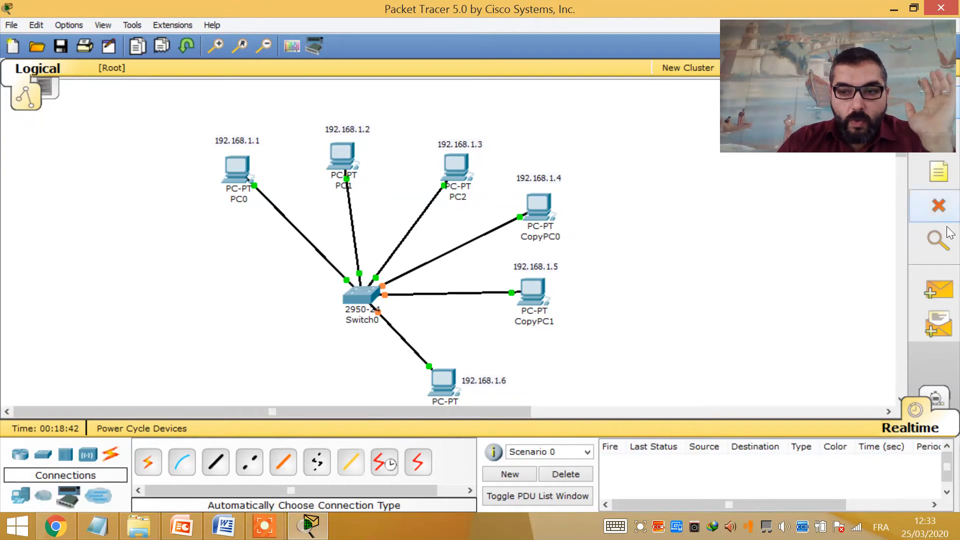
Send a simple PDU from CopyPC2 to PC2 to test their connectivity
{"action": "left_click", "coordinate": [935, 289]}
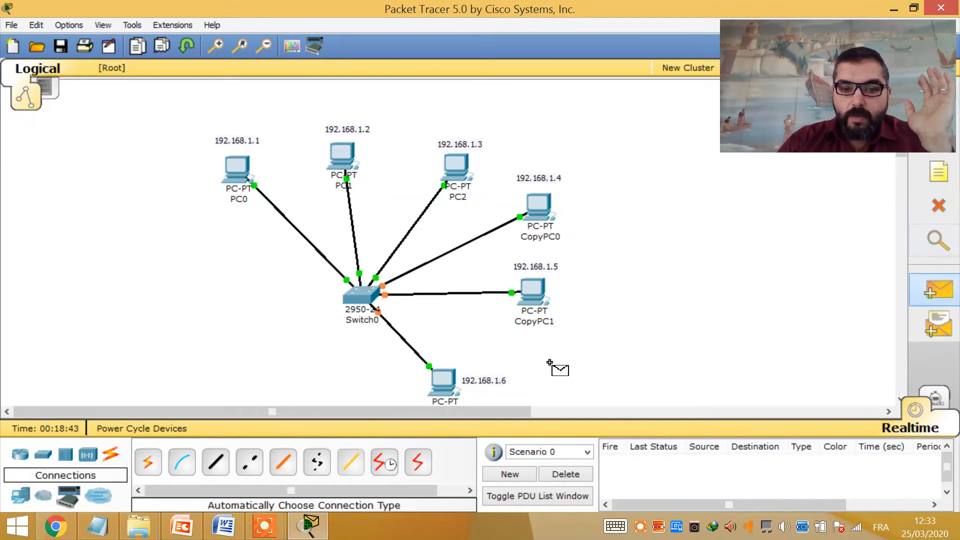
{"action": "left_click", "coordinate": [449, 383]}
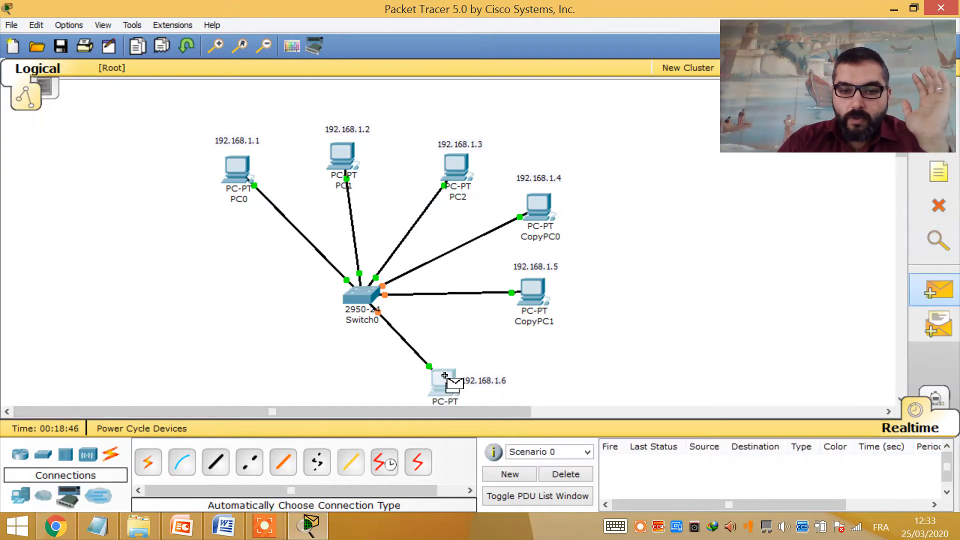
{"action": "left_click", "coordinate": [454, 176]}
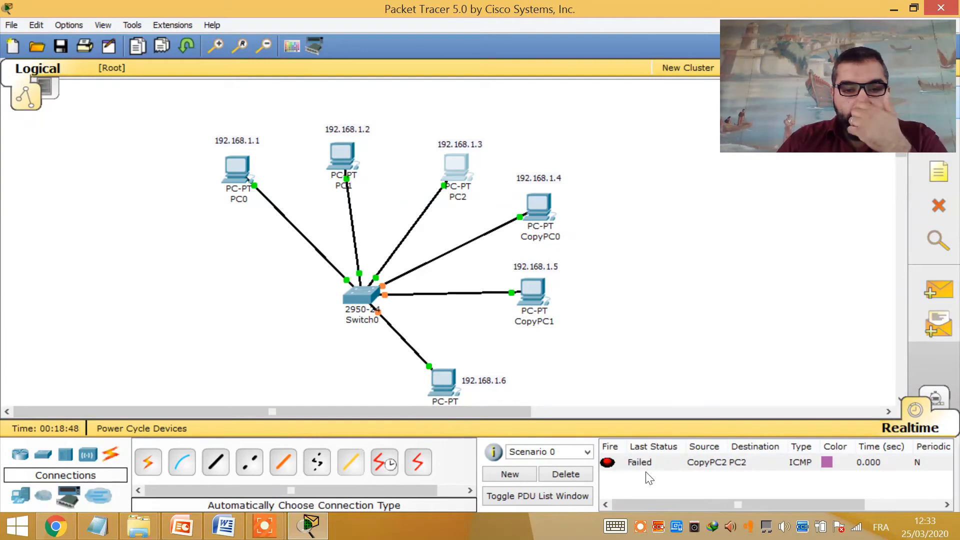
Check the IP address and subnet mask in CopyPC2's desktop IP configuration and close its window
{"action": "left_click", "coordinate": [439, 383]}
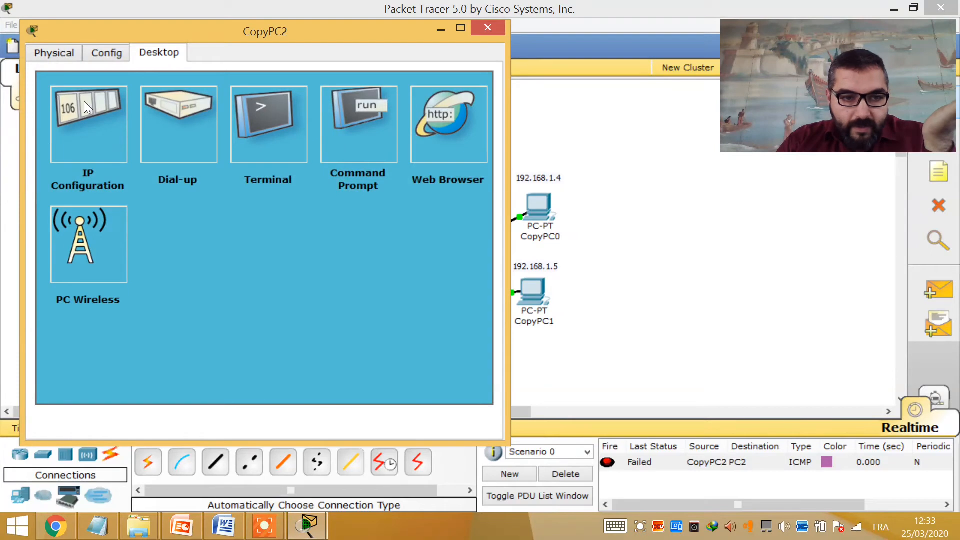
{"action": "left_click", "coordinate": [84, 101]}
{"action": "left_click", "coordinate": [298, 193]}
{"action": "left_click", "coordinate": [308, 215]}
{"action": "left_click", "coordinate": [488, 28]}
Test connectivity with a simple PDU from CopyPC0 to CopyPC2 and delete the scenario's PDU results
{"action": "left_click", "coordinate": [938, 290]}
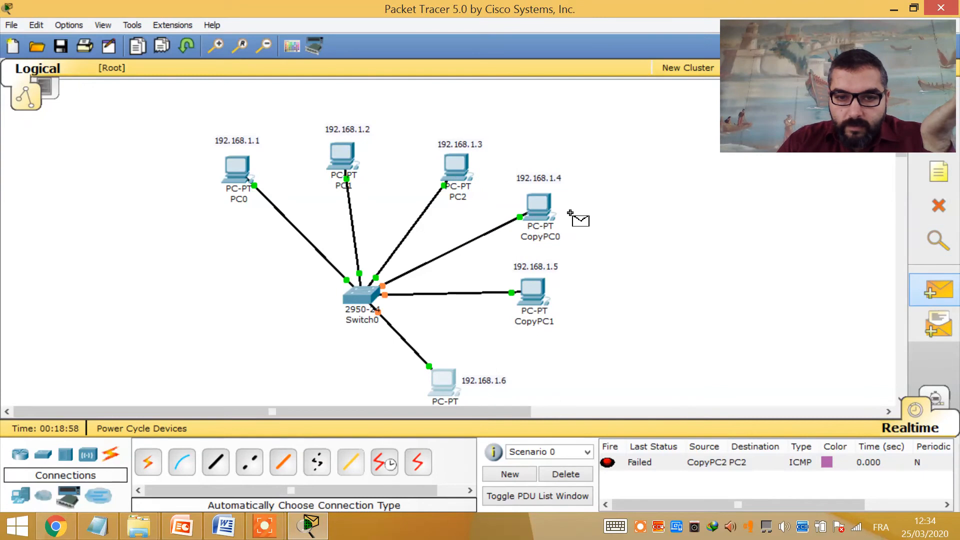
{"action": "left_click", "coordinate": [540, 207]}
{"action": "left_click", "coordinate": [453, 388]}
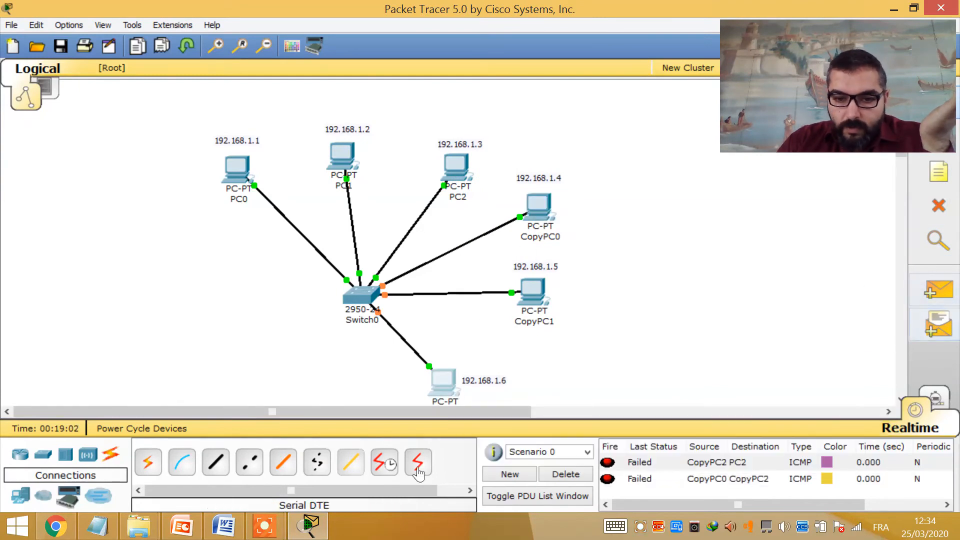
{"action": "left_click", "coordinate": [568, 474]}
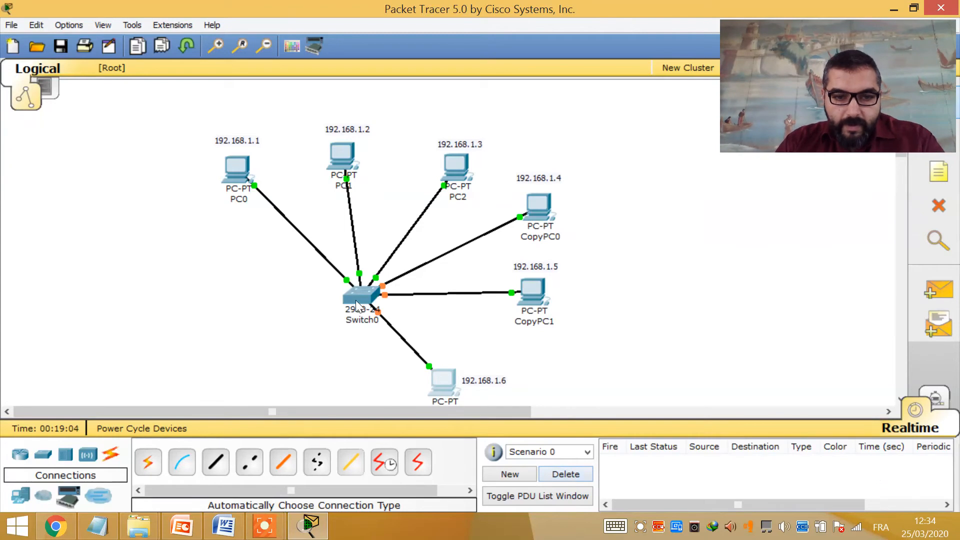
Move Switch0 slightly down and to the left, and send a simple PDU from CopyPC2 to PC1
{"action": "left_click_drag", "start_coordinate": [356, 298], "coordinate": [338, 312]}
{"action": "left_click", "coordinate": [938, 290]}
{"action": "left_click", "coordinate": [442, 381]}
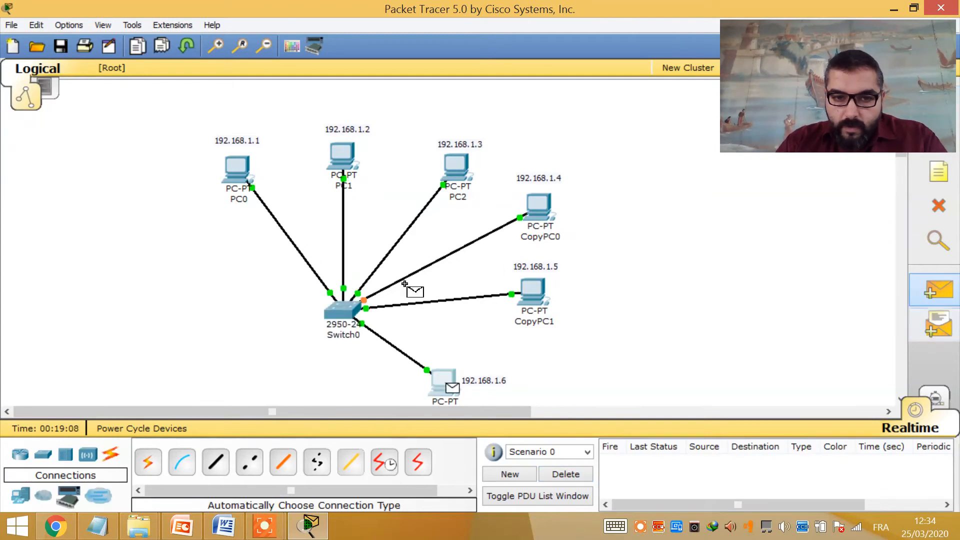
{"action": "left_click", "coordinate": [345, 159]}
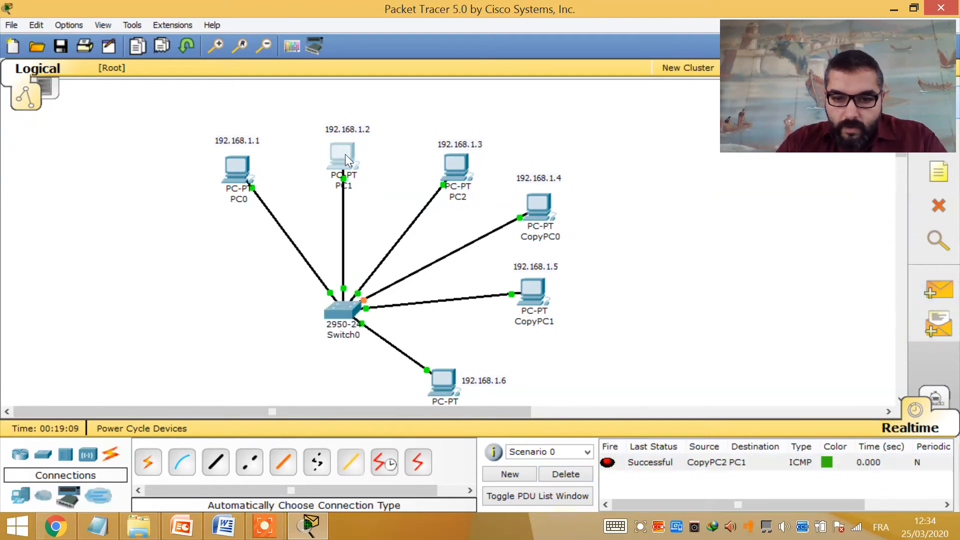
Delete the previous PDU result and send simple PDUs from CopyPC2 to PC2 and from CopyPC2 to CopyPC0
{"action": "left_click", "coordinate": [564, 474]}
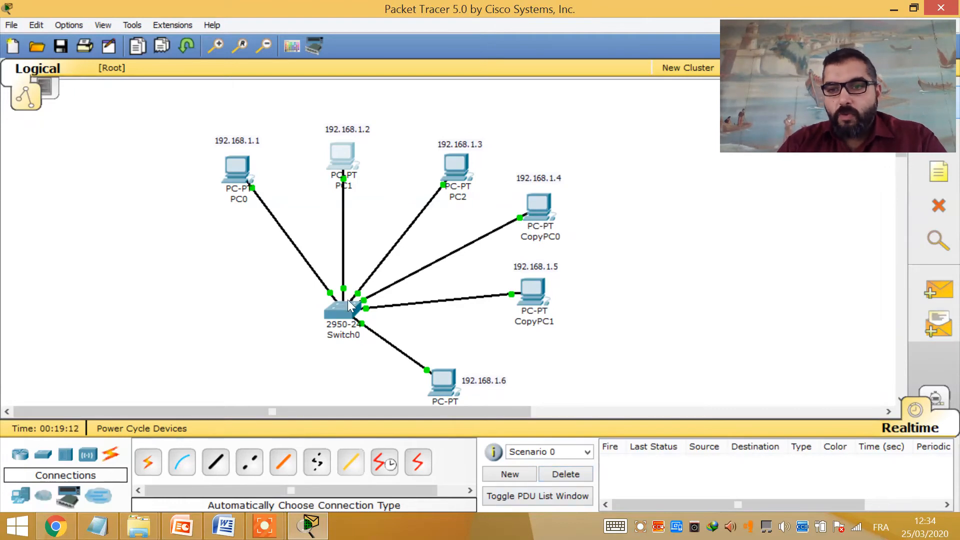
{"action": "left_click", "coordinate": [937, 296]}
{"action": "left_click", "coordinate": [443, 382]}
{"action": "left_click", "coordinate": [456, 166]}
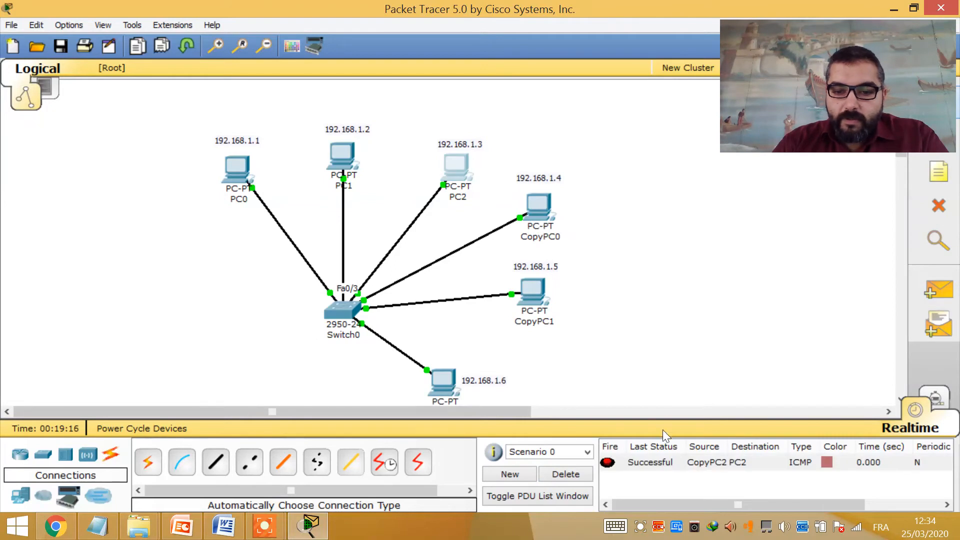
{"action": "left_click", "coordinate": [938, 289]}
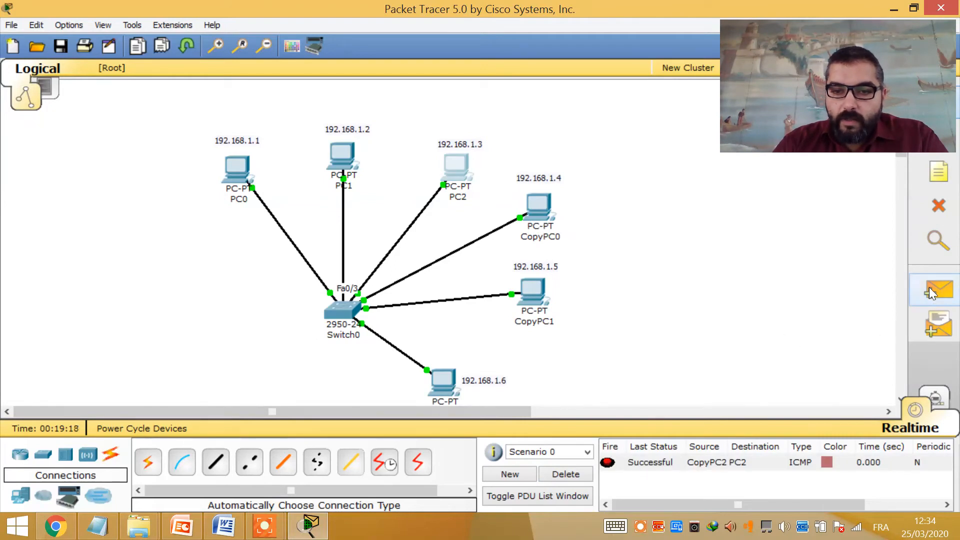
{"action": "left_click", "coordinate": [444, 381]}
{"action": "left_click", "coordinate": [545, 205]}
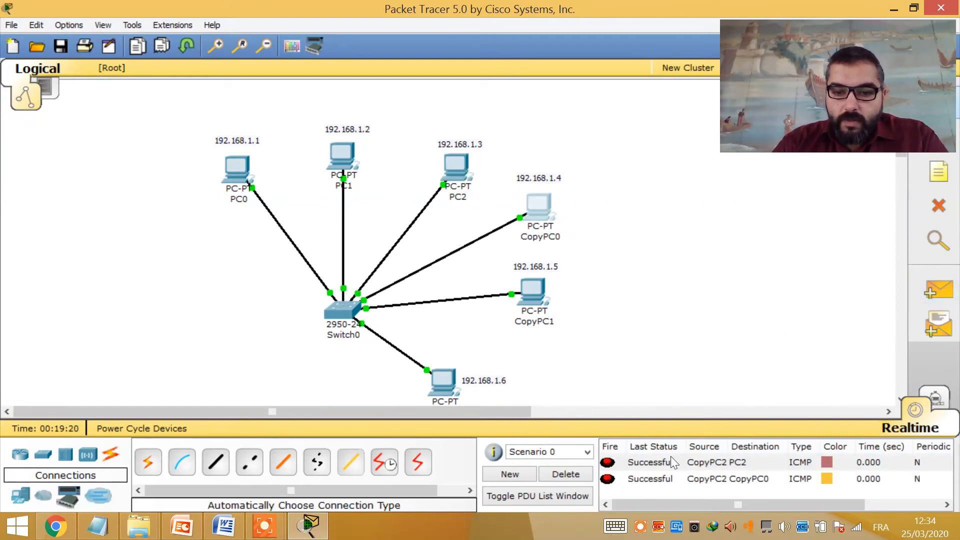
Send a simple PDU from CopyPC1 to PC0 and delete the scenario's PDU results
{"action": "left_click", "coordinate": [930, 290]}
{"action": "left_click", "coordinate": [533, 292]}
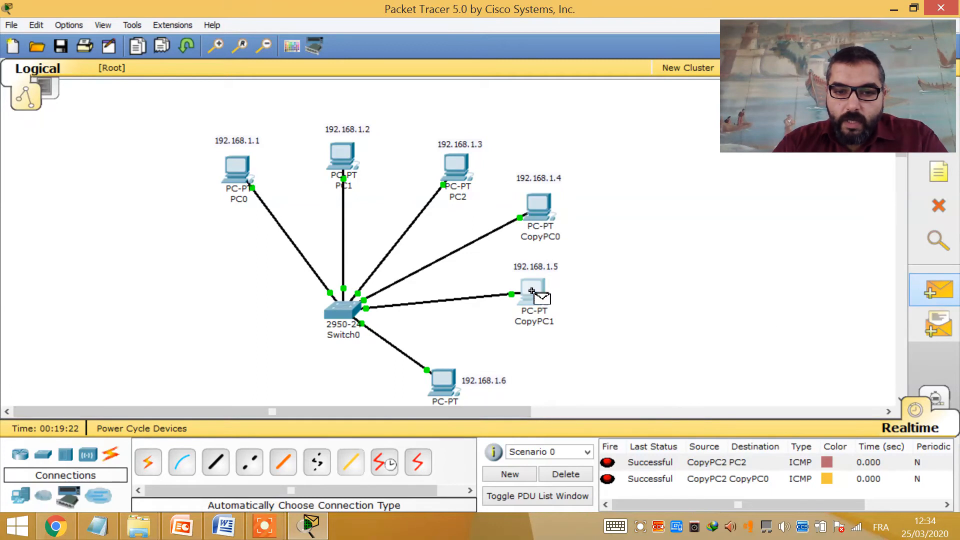
{"action": "left_click", "coordinate": [237, 173]}
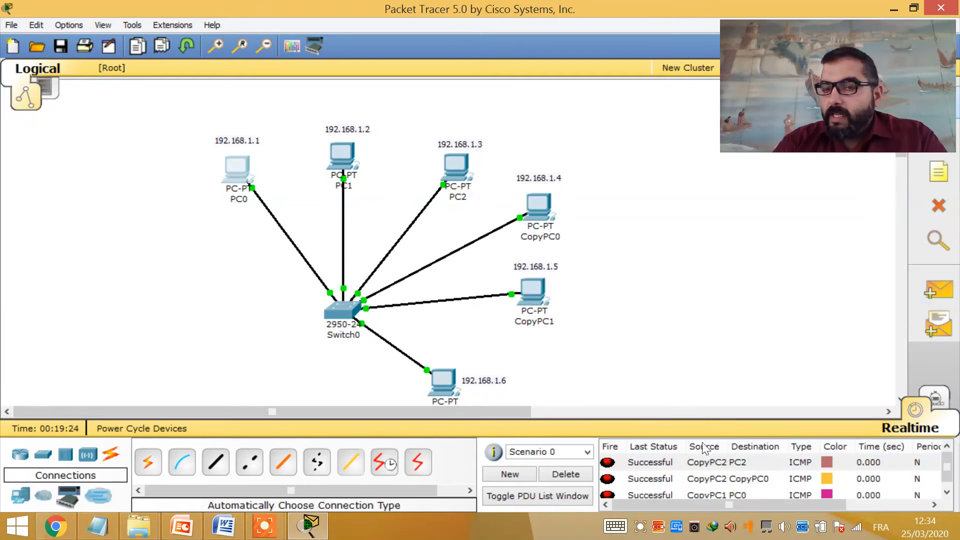
{"action": "left_click", "coordinate": [583, 477]}
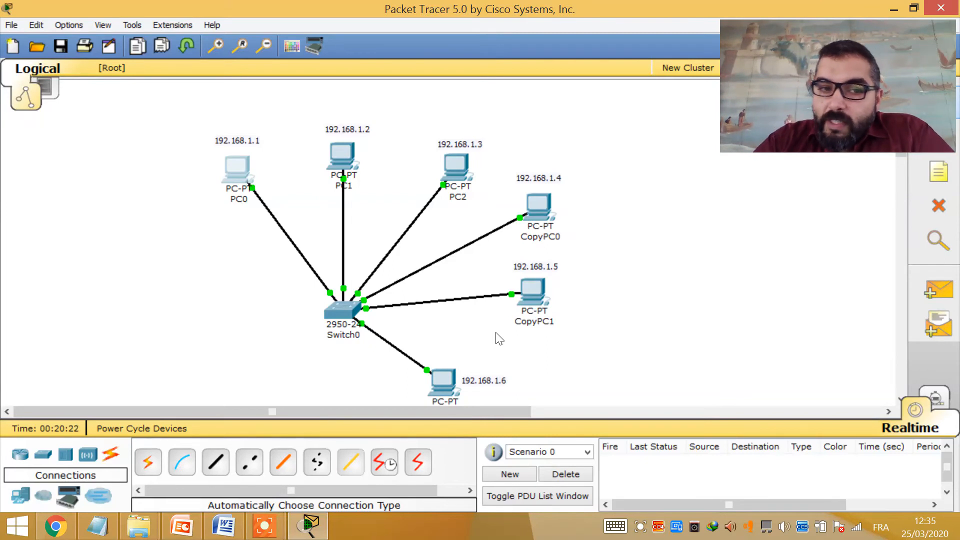
Examine the static IP address, its network portion and the subnet mask in PC0's FastEthernet settings, and close the window
{"action": "left_click", "coordinate": [248, 167]}
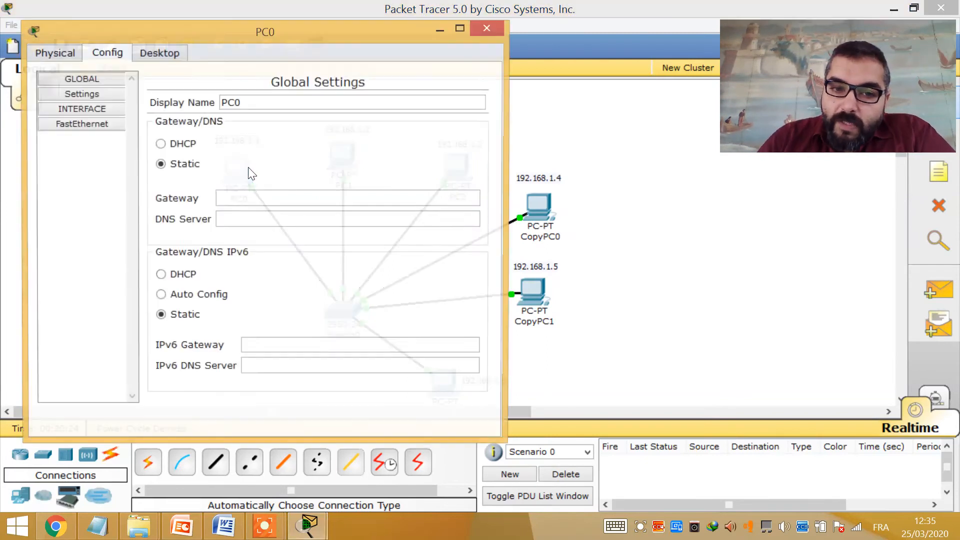
{"action": "left_click", "coordinate": [83, 124]}
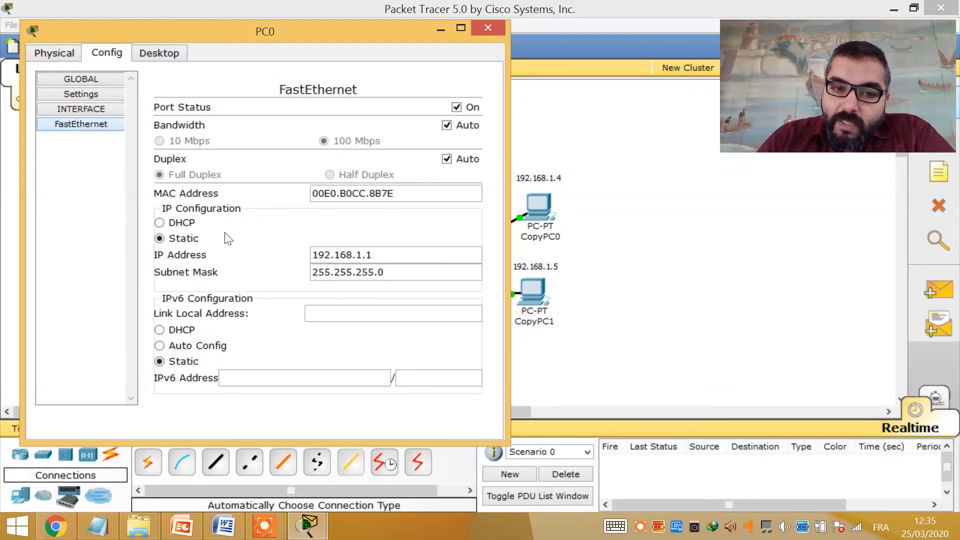
{"action": "double_click", "coordinate": [395, 255]}
{"action": "double_click", "coordinate": [420, 270]}
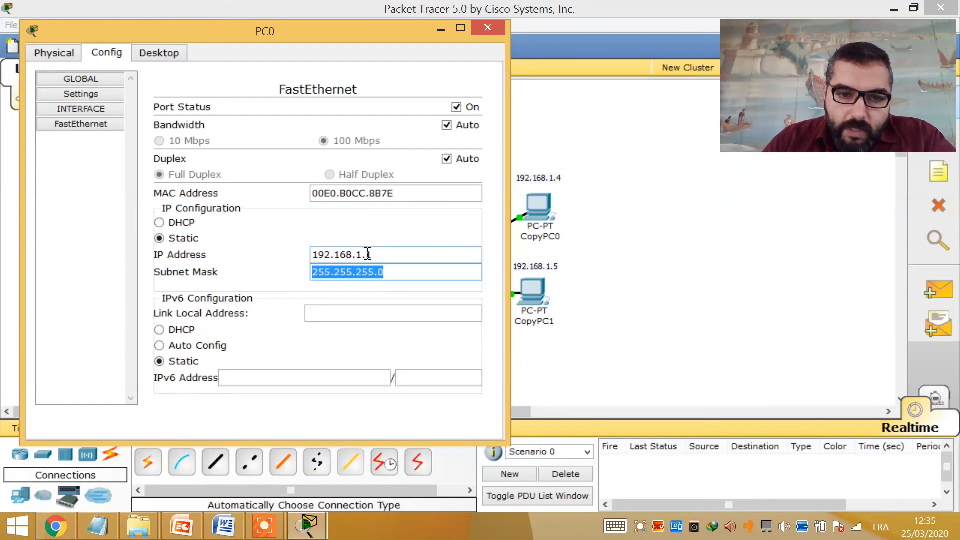
{"action": "left_click_drag", "start_coordinate": [352, 254], "coordinate": [308, 256]}
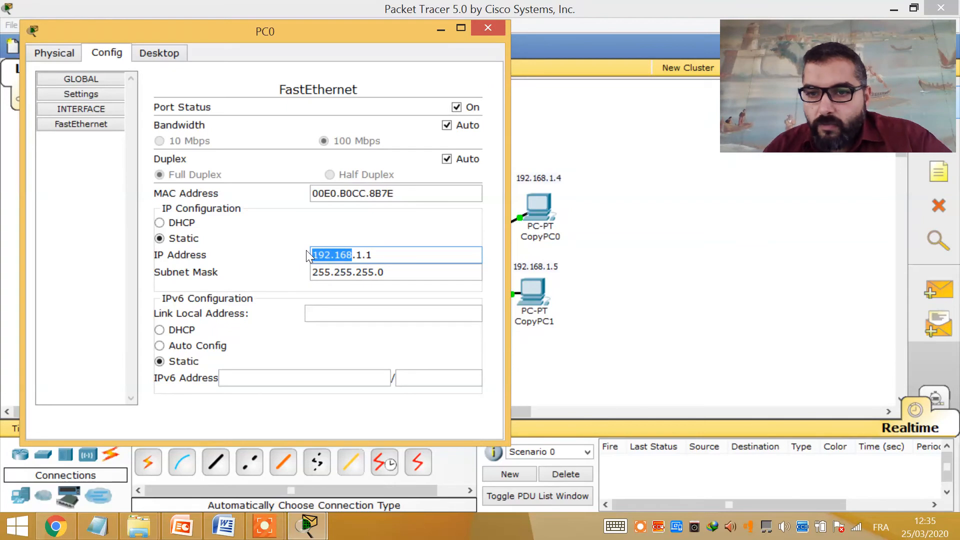
{"action": "left_click", "coordinate": [437, 253]}
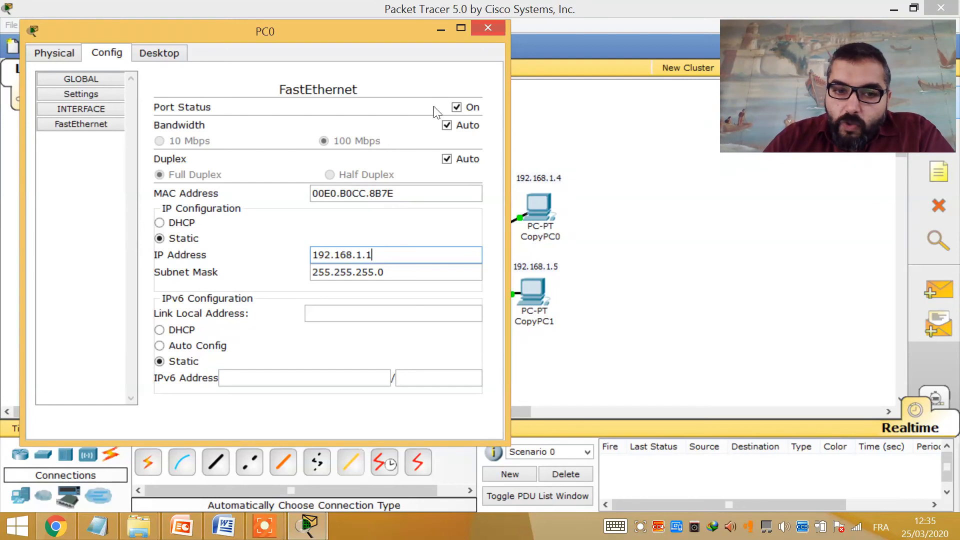
{"action": "left_click", "coordinate": [487, 30]}
Open the Windows Network and Sharing Center and display the computer's network adapters to examine the Ethernet connection
{"action": "right_click", "coordinate": [855, 527]}
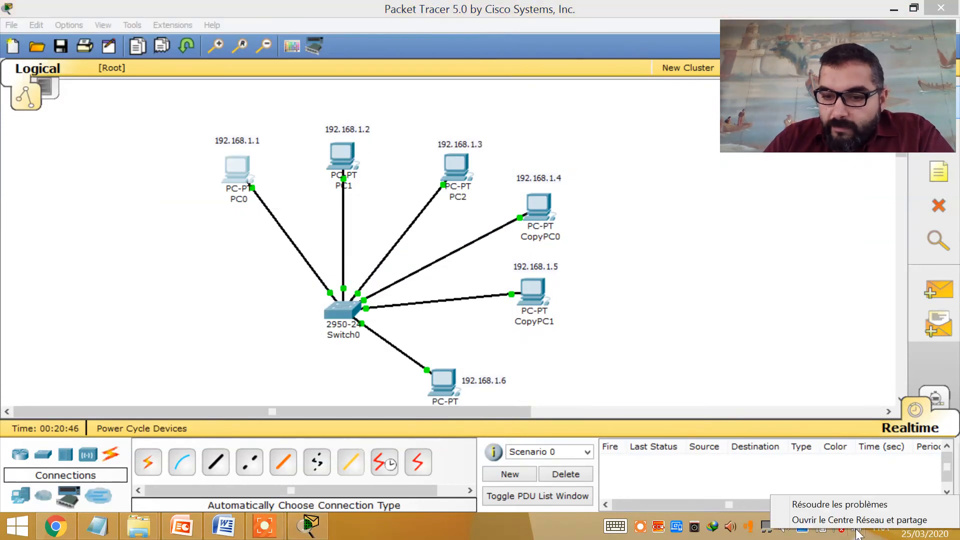
{"action": "left_click", "coordinate": [852, 522]}
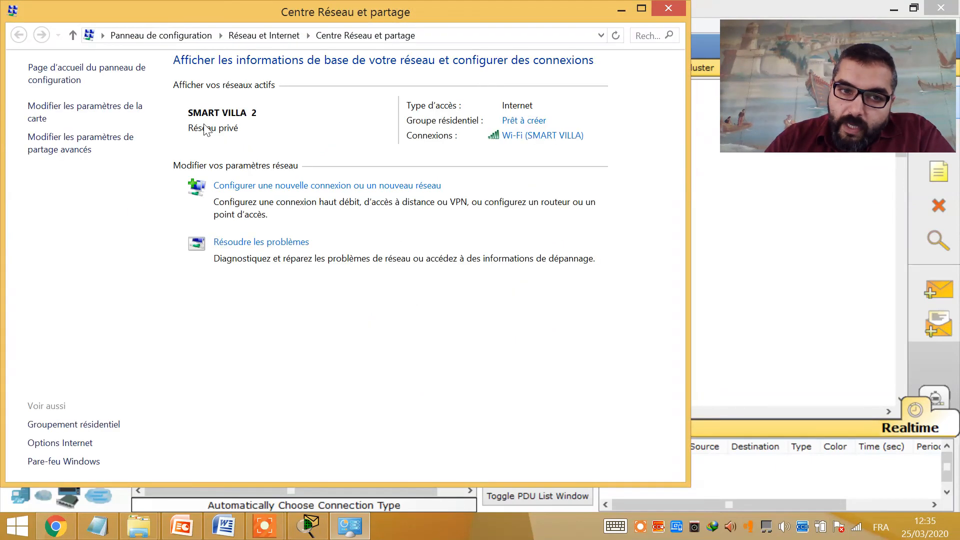
{"action": "left_click", "coordinate": [72, 118]}
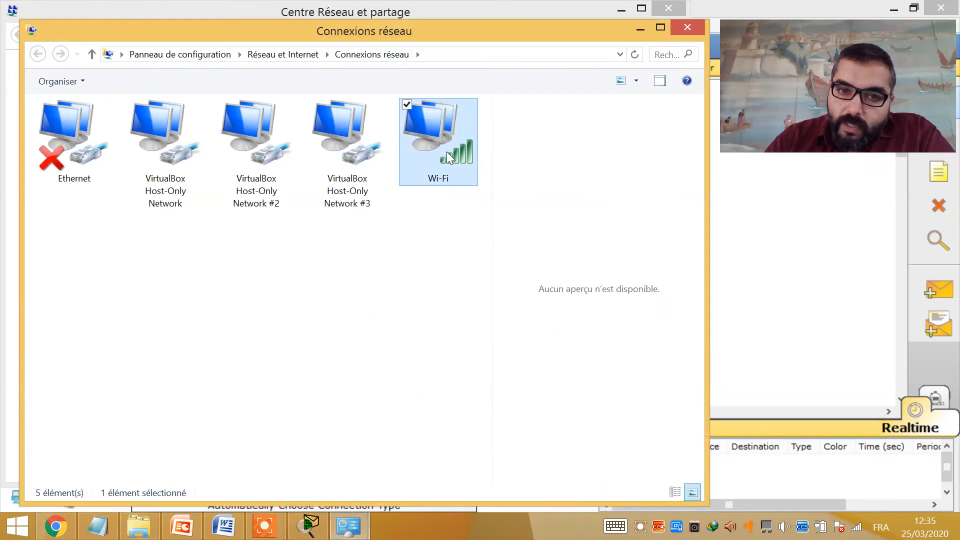
{"action": "left_click", "coordinate": [40, 159]}
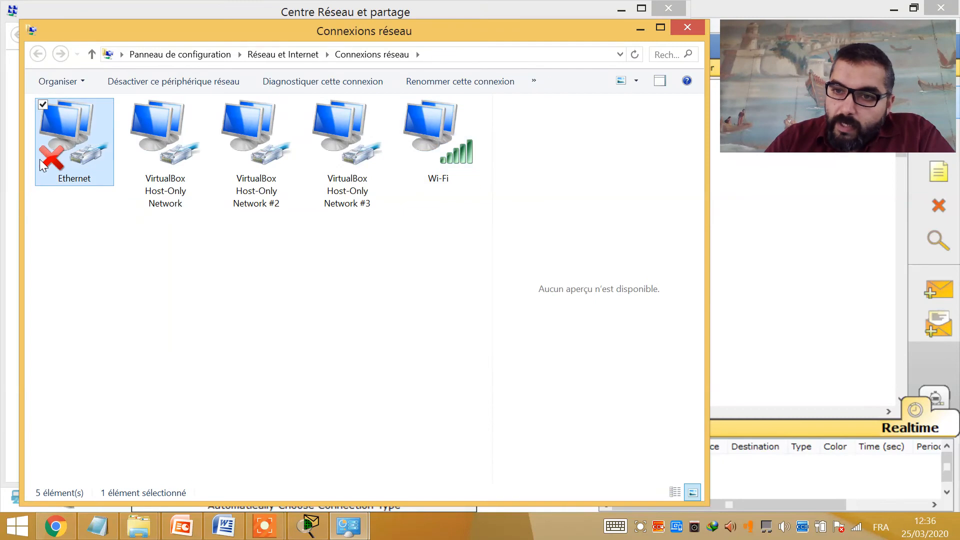
{"action": "right_click", "coordinate": [412, 121]}
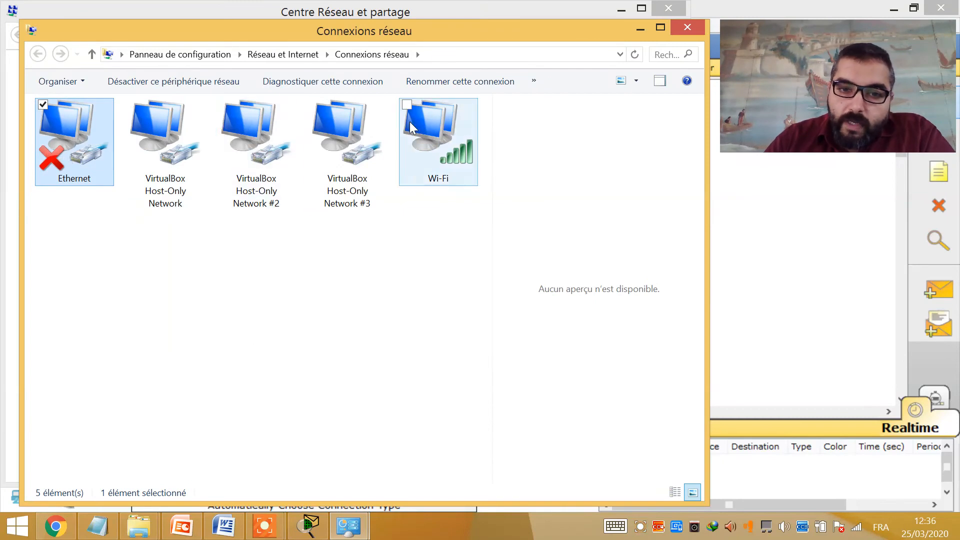
{"action": "left_click", "coordinate": [380, 262]}
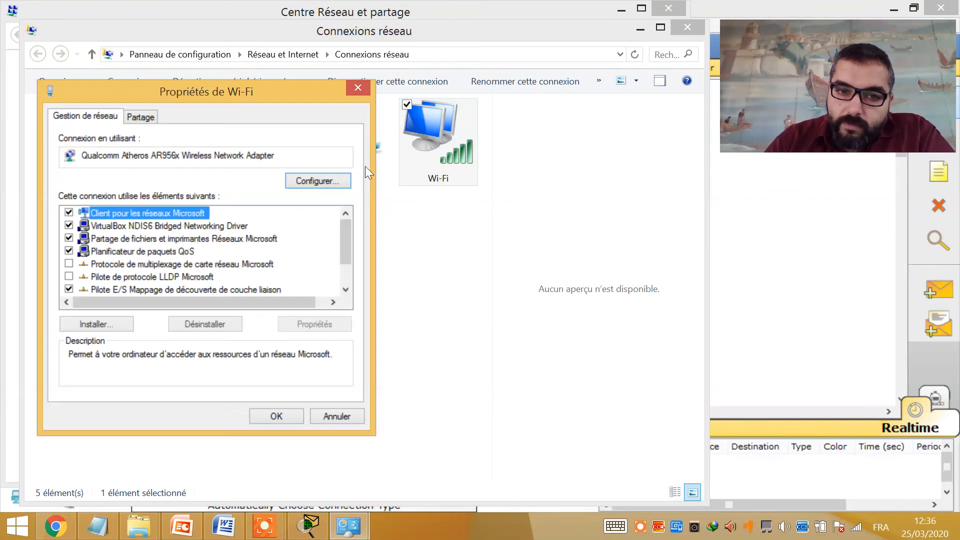
{"action": "left_click", "coordinate": [368, 88]}
Enter static address 192.168.1.1 and subnet mask 255.255.255.0 in the Wi-Fi adapter's IPv4 properties, and leave the adapter properties without applying them
{"action": "double_click", "coordinate": [445, 124]}
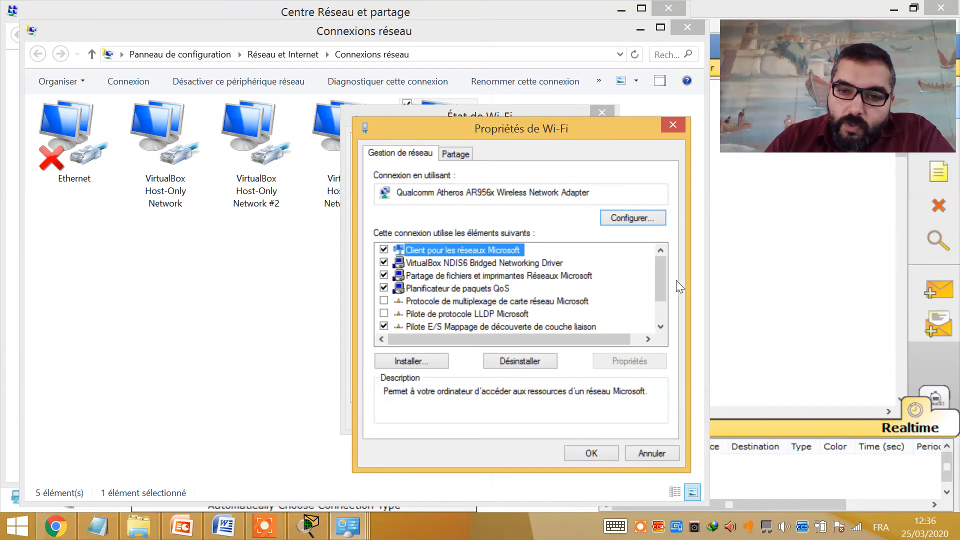
{"action": "scroll", "coordinate": [662, 279], "scroll_direction": "down", "scroll_amount": 1}
{"action": "double_click", "coordinate": [527, 328]}
{"action": "left_click", "coordinate": [500, 283]}
{"action": "left_click", "coordinate": [564, 300]}
{"action": "type", "text": "192 . 168 . 1 . 1"}
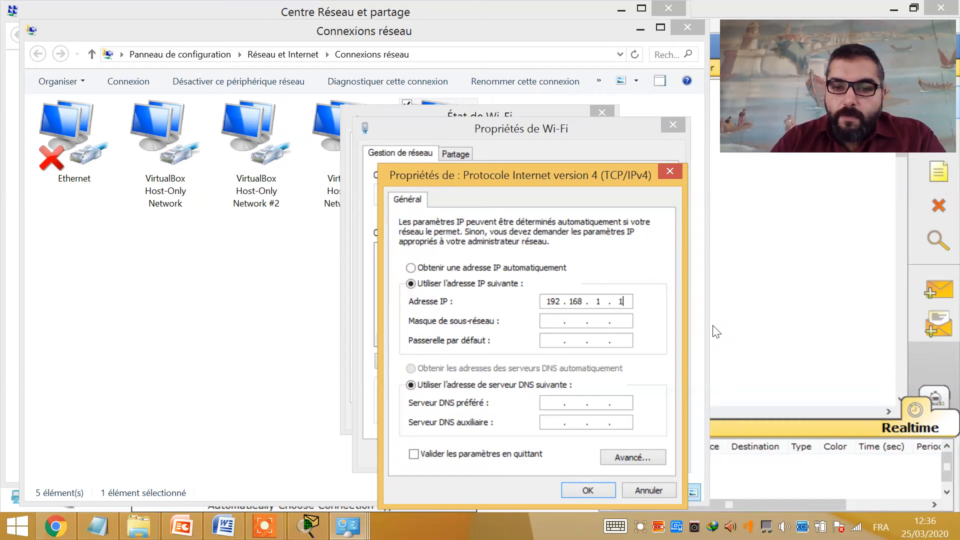
{"action": "left_click", "coordinate": [595, 322]}
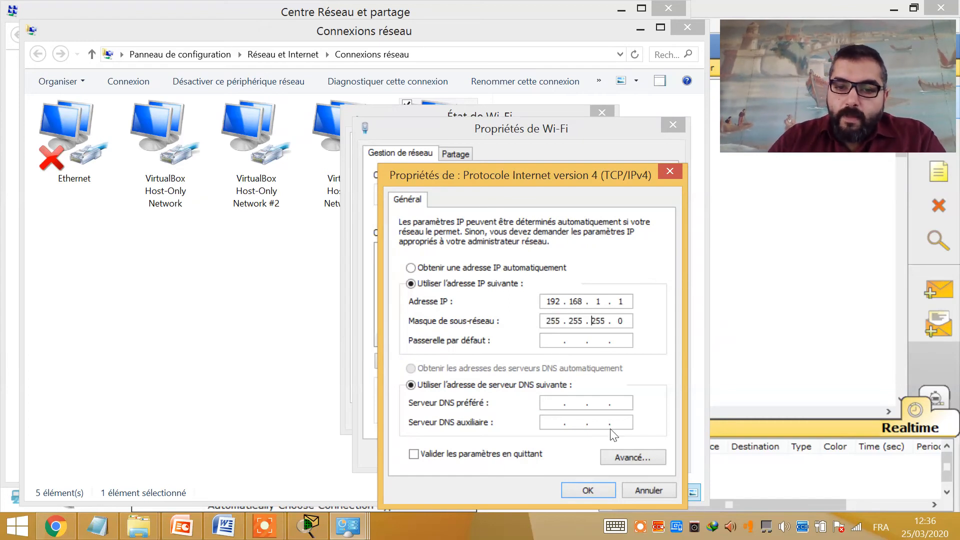
{"action": "left_click", "coordinate": [610, 488]}
{"action": "left_click", "coordinate": [627, 452]}
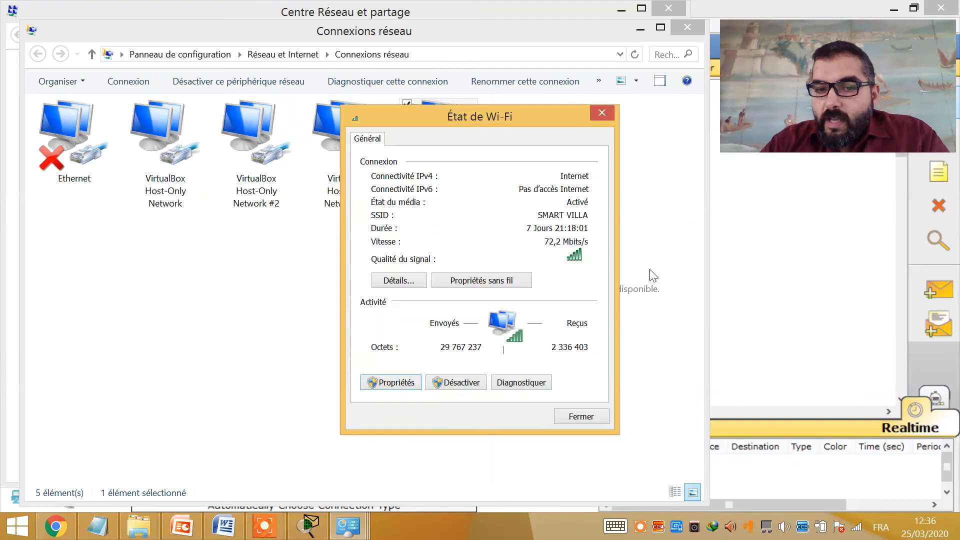
Close the Wi-Fi status, network connections and Network and Sharing Center windows
{"action": "left_click", "coordinate": [612, 118]}
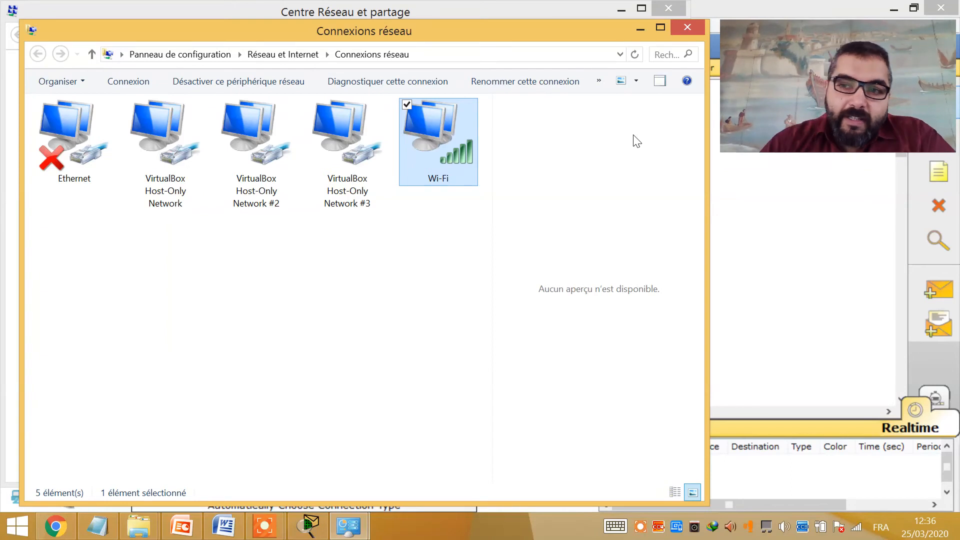
{"action": "left_click", "coordinate": [633, 32]}
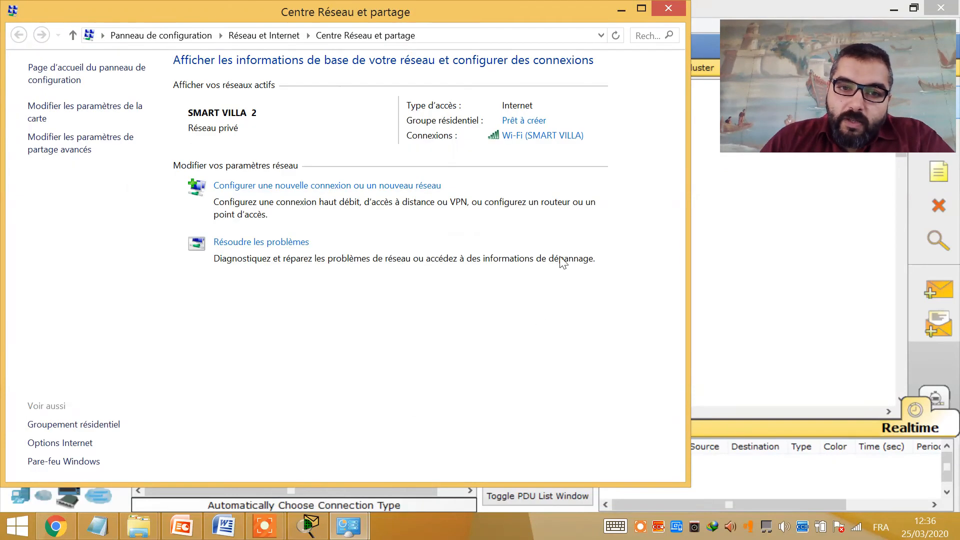
{"action": "left_click", "coordinate": [664, 10]}
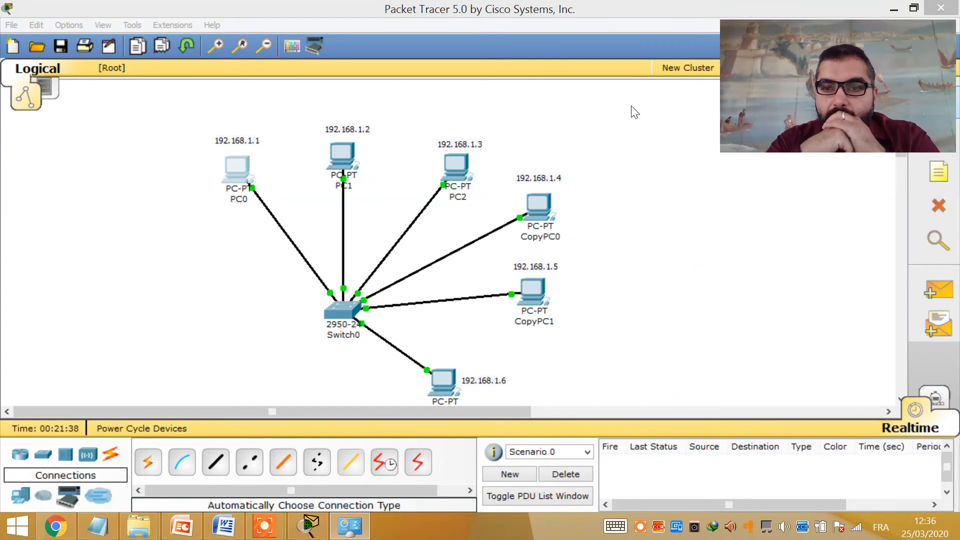
Switch to Présentation.pptx in PowerPoint and display slide 18
{"action": "left_click", "coordinate": [183, 525]}
{"action": "left_click", "coordinate": [80, 286]}
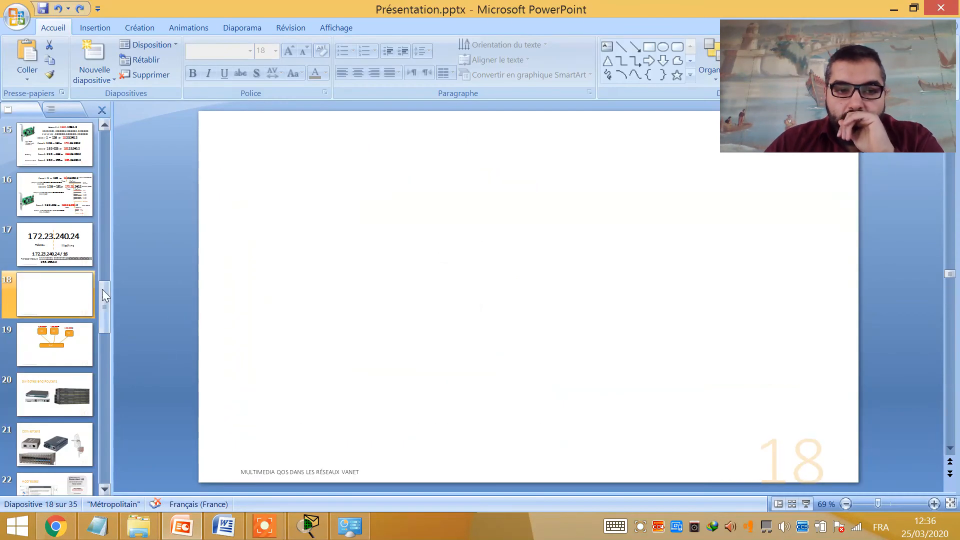
Copy the ARDIS network diagram with its switch and link line from slide 13 onto blank slide 18
{"action": "left_click", "coordinate": [102, 208]}
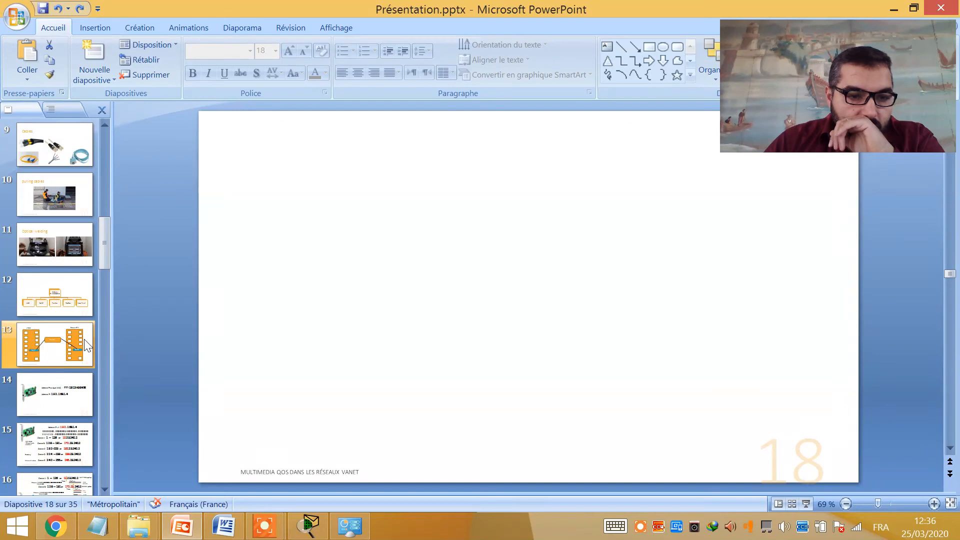
{"action": "left_click", "coordinate": [50, 344]}
{"action": "left_click_drag", "start_coordinate": [212, 120], "coordinate": [420, 465]}
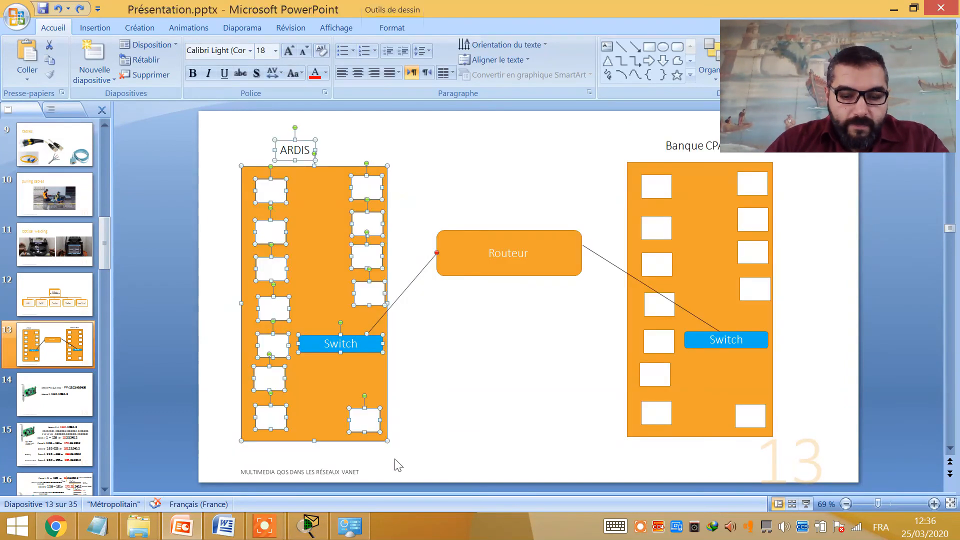
{"action": "left_click", "coordinate": [104, 416]}
{"action": "left_click", "coordinate": [65, 297]}
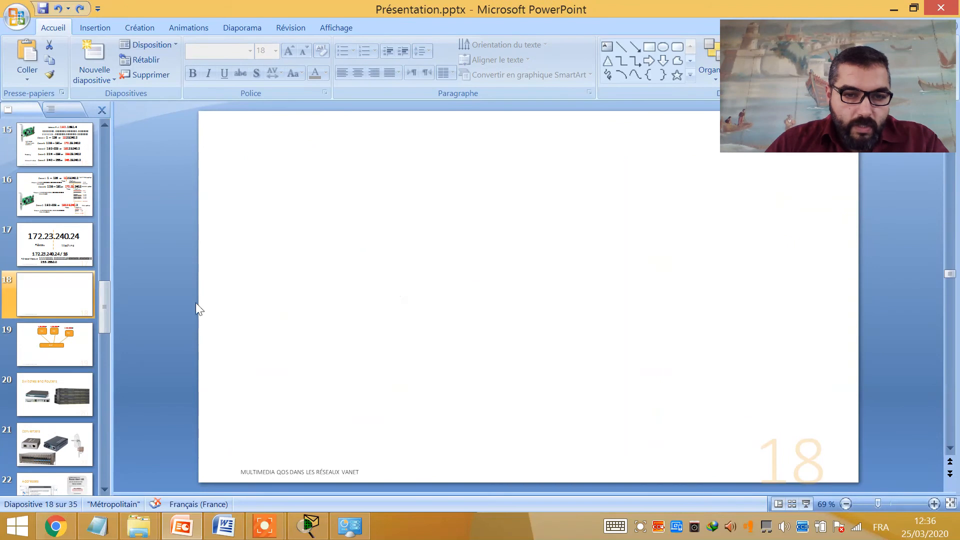
{"action": "key", "text": "ctrl+v"}
{"action": "left_click", "coordinate": [570, 328]}
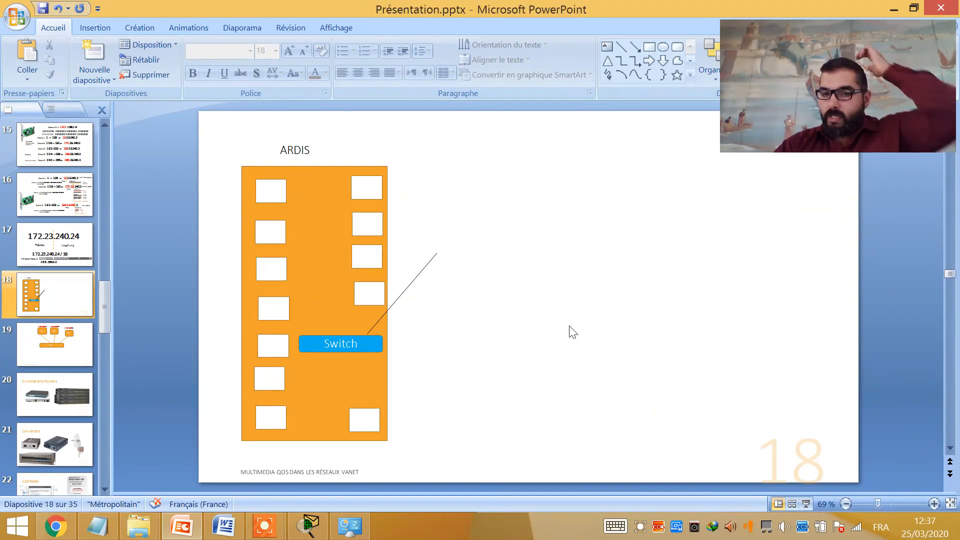
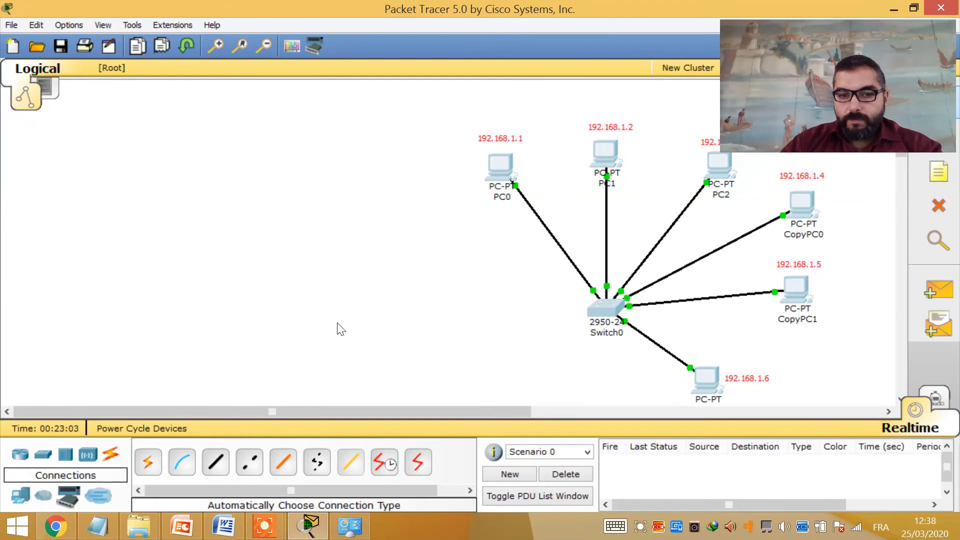
Duplicate the six-PC switch network with its address labels and place the copy to the left of the original
{"action": "key", "text": "ctrl+v"}
{"action": "left_click_drag", "start_coordinate": [604, 111], "coordinate": [156, 131]}
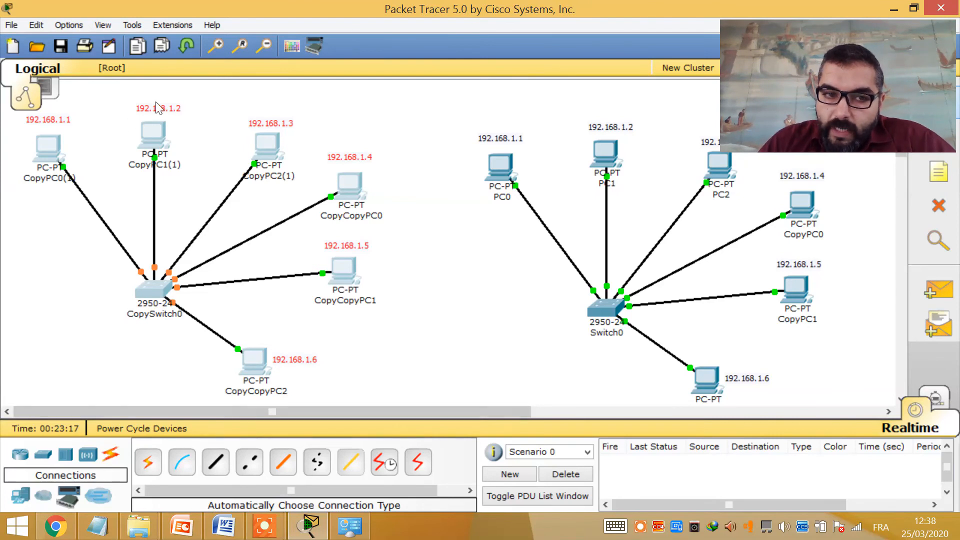
Switch to PowerPoint to view the two linked switches on slide 18, and return to Packet Tracer
{"action": "left_click", "coordinate": [181, 526]}
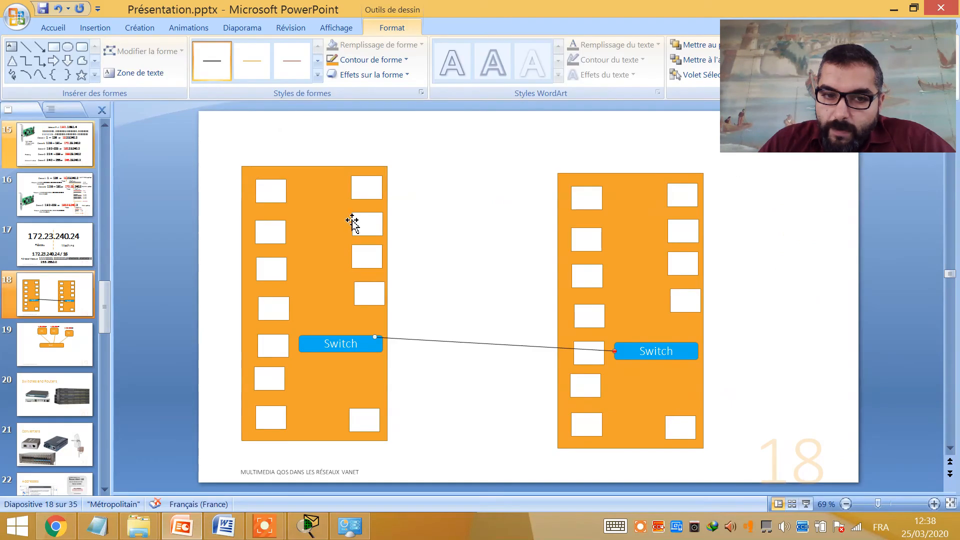
{"action": "left_click", "coordinate": [214, 531]}
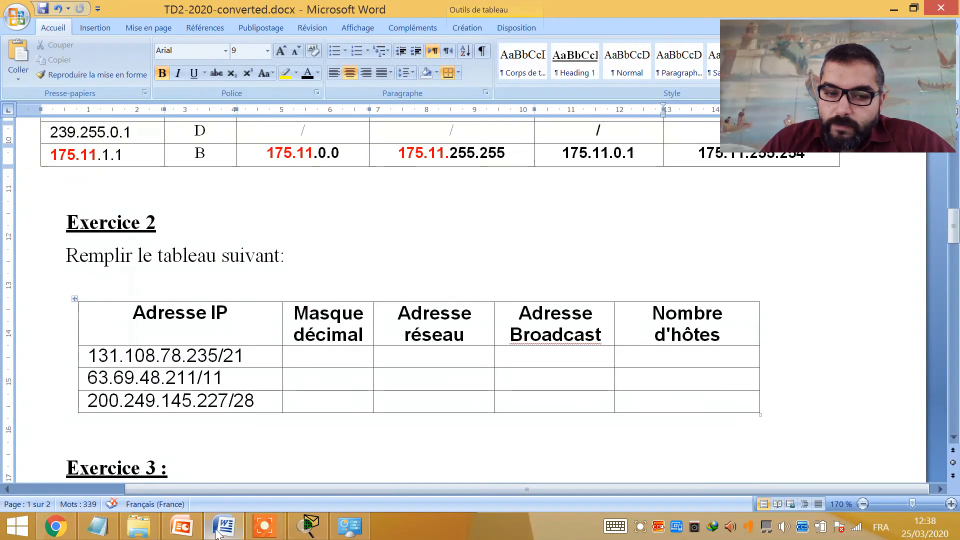
{"action": "left_click", "coordinate": [216, 531]}
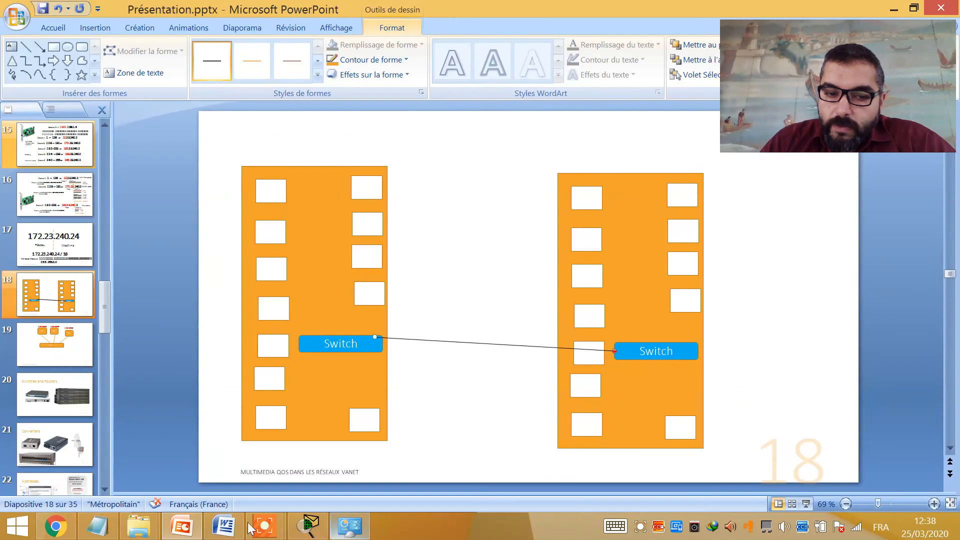
{"action": "left_click", "coordinate": [307, 531]}
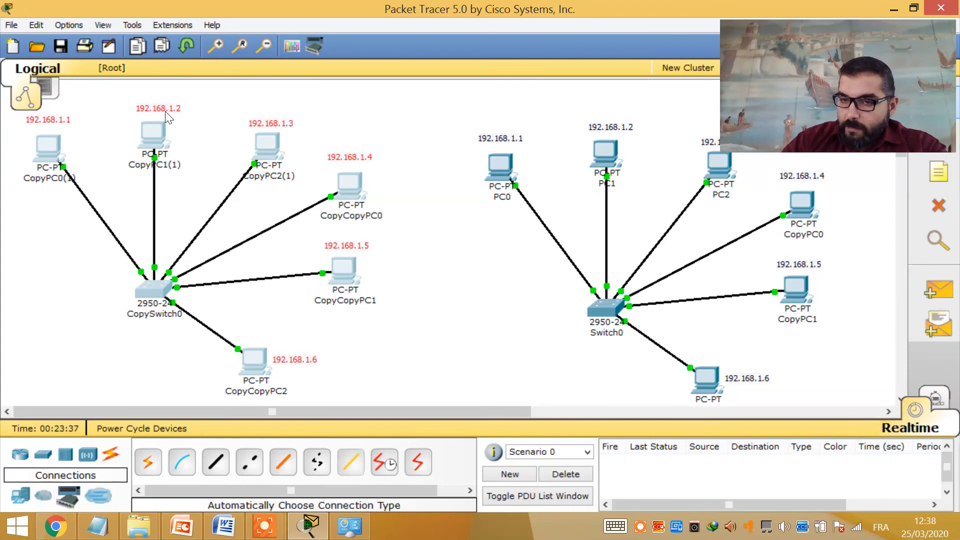
{"action": "mouse_move", "coordinate": [159, 123]}
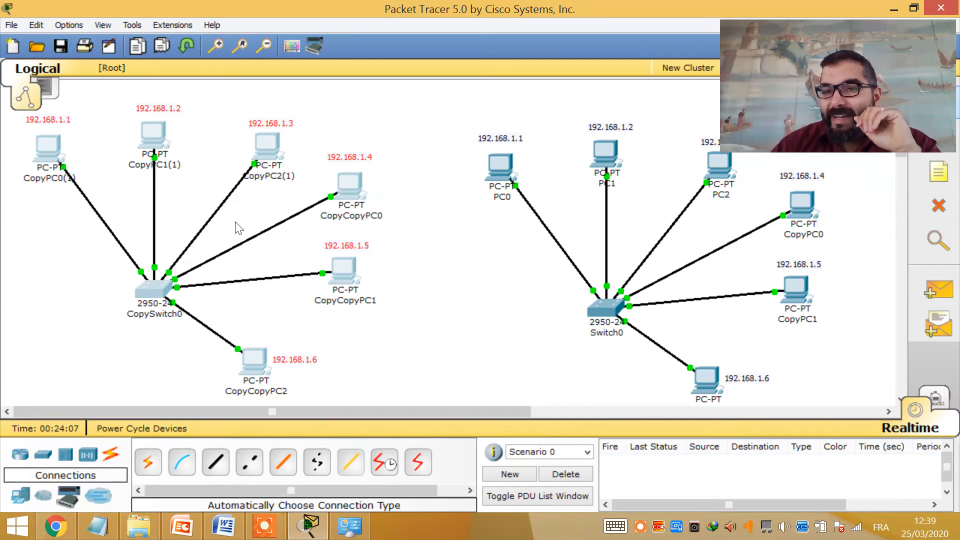
Examine the FastEthernet settings of CopyPC0(1) and PC0 to compare their IP configurations
{"action": "double_click", "coordinate": [497, 166]}
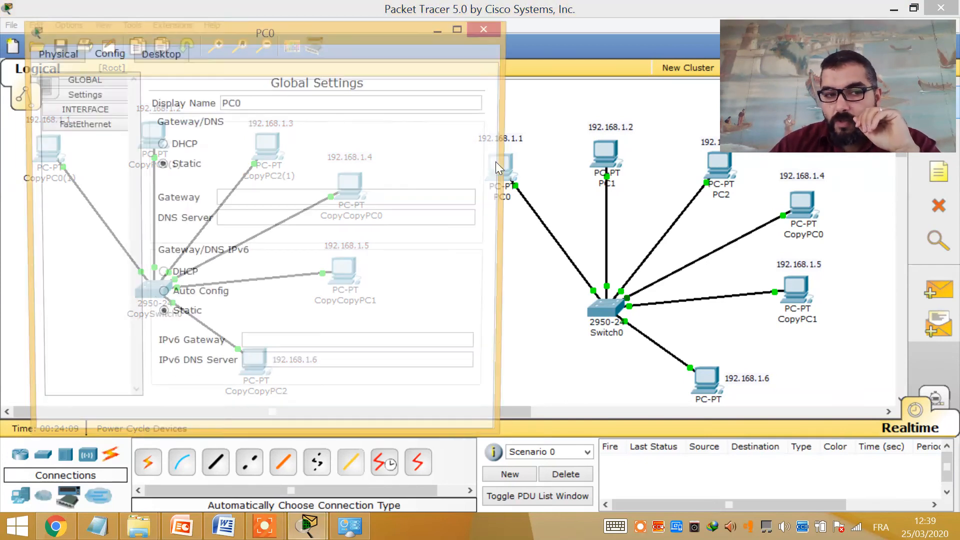
{"action": "left_click", "coordinate": [481, 22]}
{"action": "double_click", "coordinate": [39, 157]}
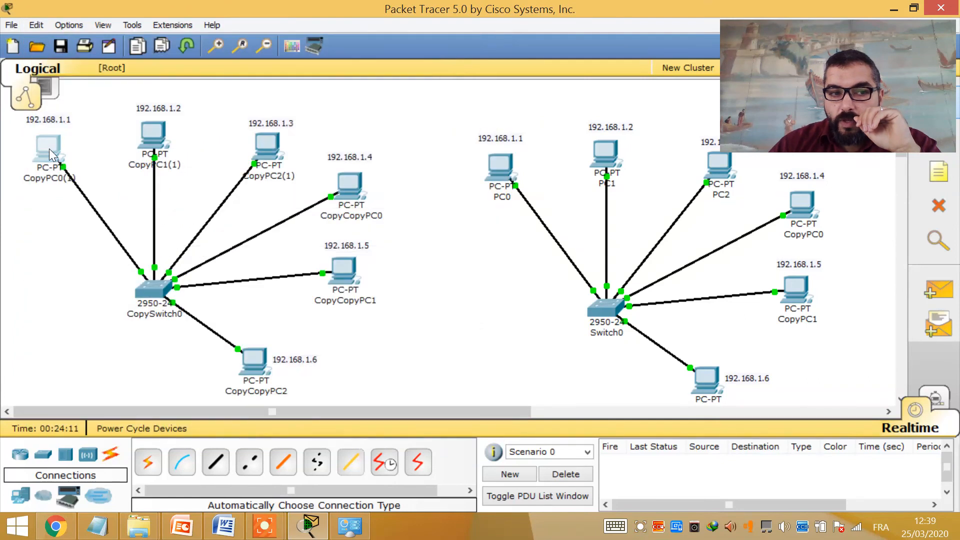
{"action": "left_click", "coordinate": [128, 73]}
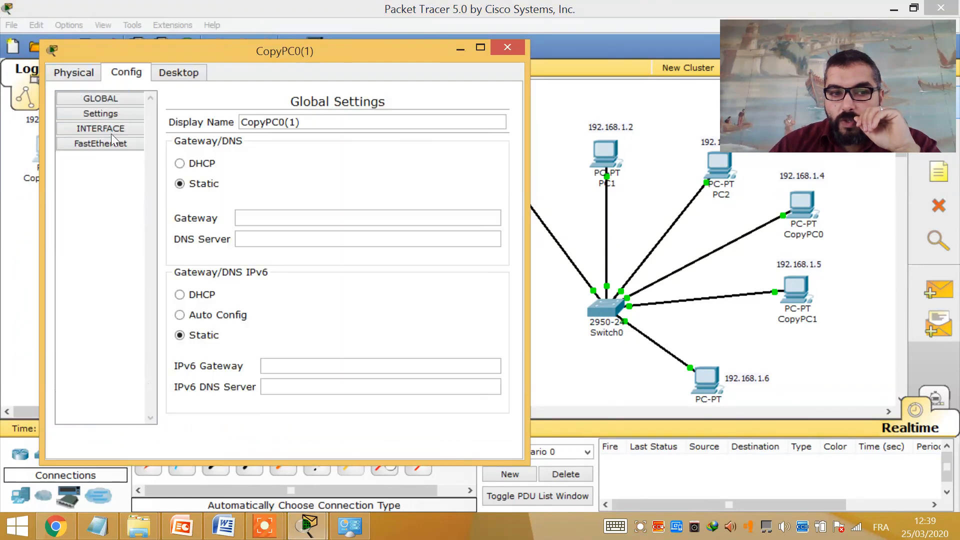
{"action": "left_click", "coordinate": [76, 148]}
{"action": "left_click", "coordinate": [493, 44]}
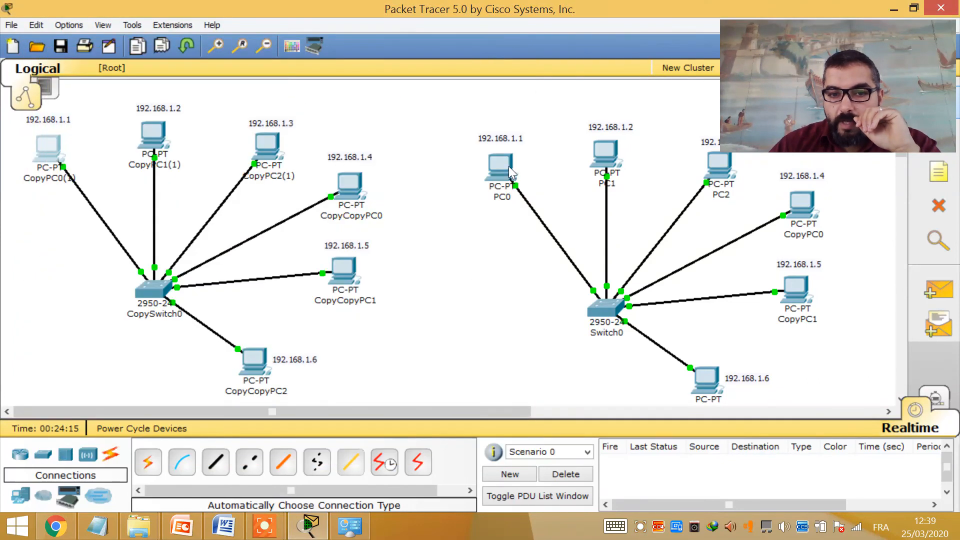
{"action": "double_click", "coordinate": [508, 166]}
{"action": "left_click", "coordinate": [114, 164]}
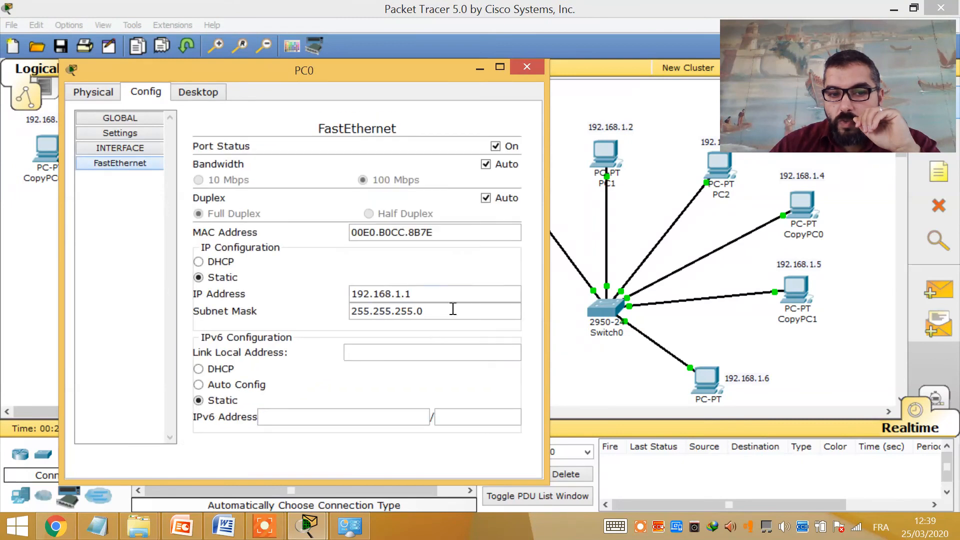
{"action": "left_click", "coordinate": [527, 67]}
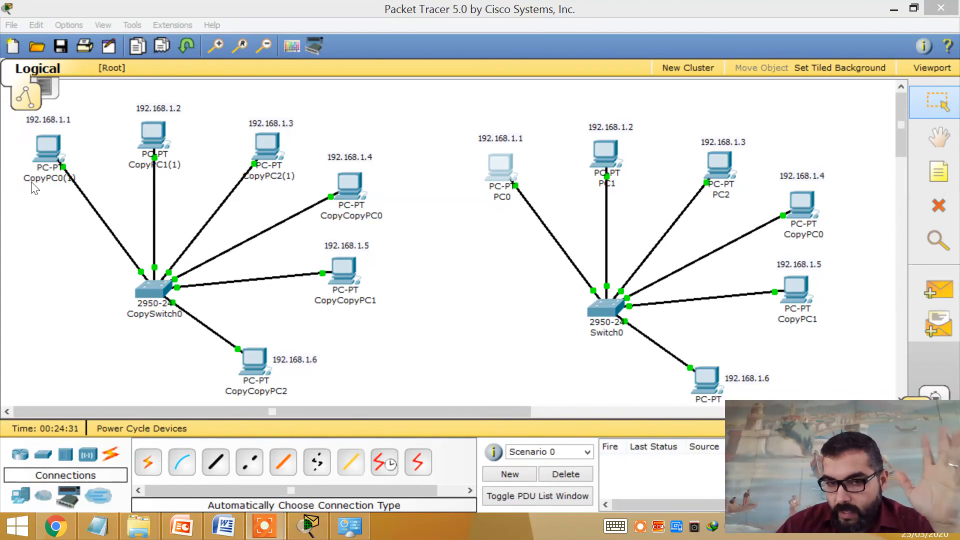
Change the address label beside CopyCopyPC2 to 192.168.1.7
{"action": "left_click", "coordinate": [308, 362]}
{"action": "left_click", "coordinate": [310, 361]}
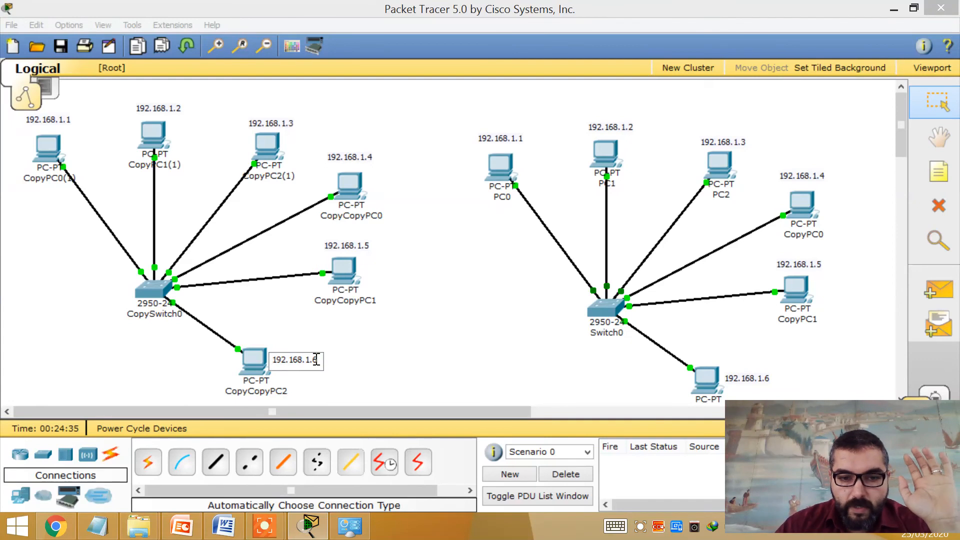
{"action": "double_click", "coordinate": [314, 360]}
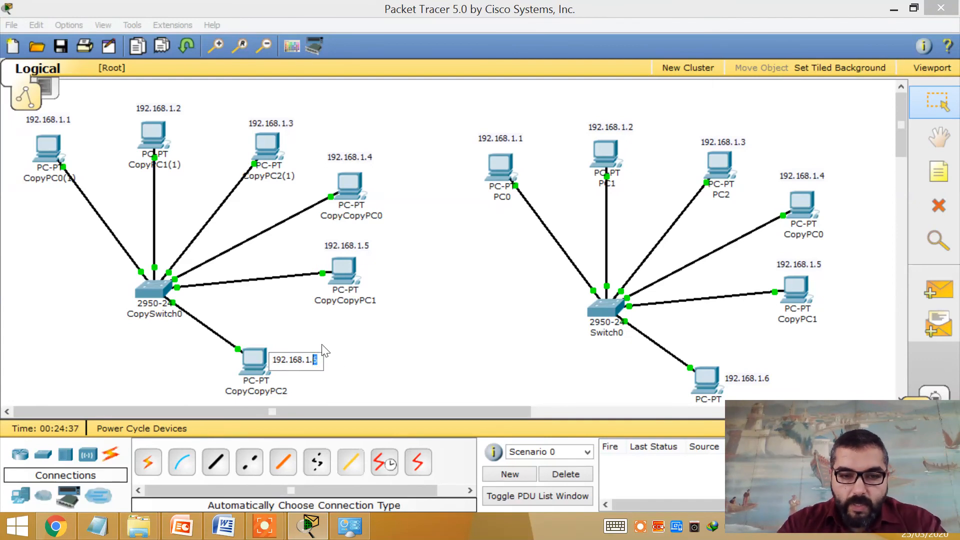
{"action": "type", "text": "7"}
{"action": "left_click", "coordinate": [396, 372]}
Set CopyCopyPC2's FastEthernet IP address to 192.168.1.7 with subnet mask 255.255.255.0, and close its settings
{"action": "left_click", "coordinate": [261, 357]}
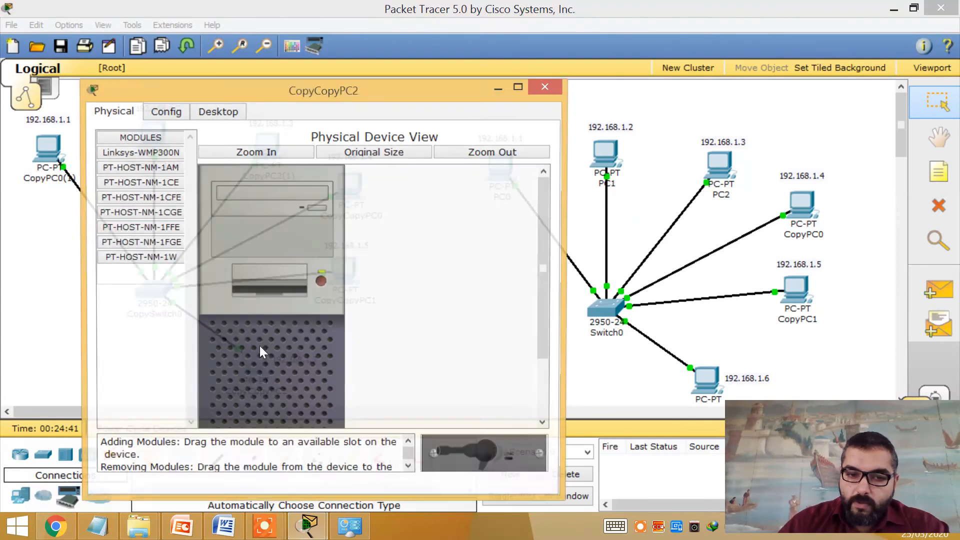
{"action": "left_click", "coordinate": [162, 111]}
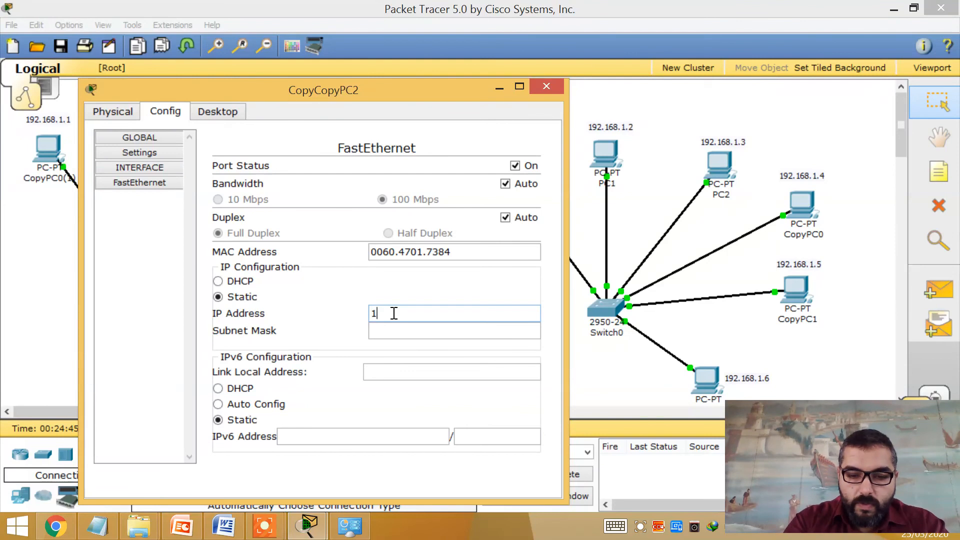
{"action": "left_click", "coordinate": [394, 313]}
{"action": "type", "text": "192.168."}
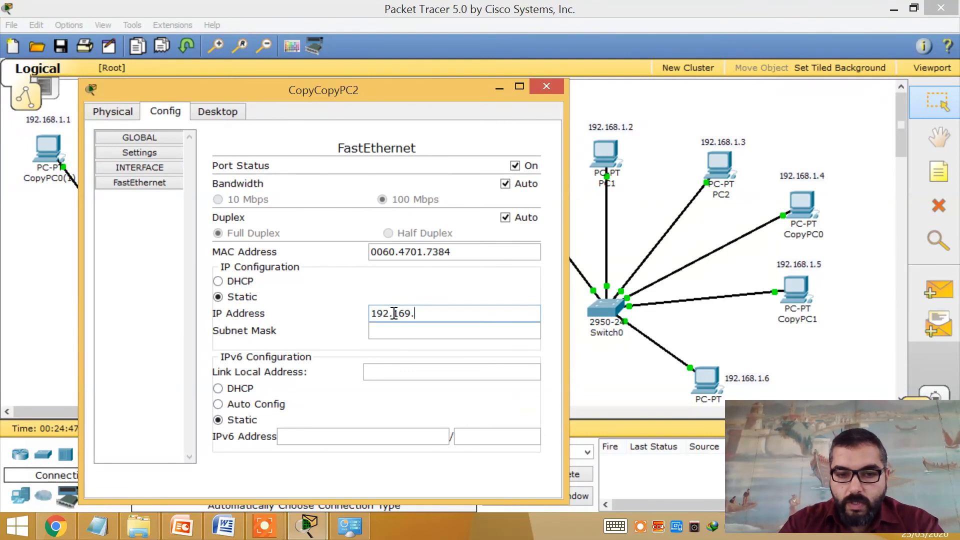
{"action": "type", "text": "1.7"}
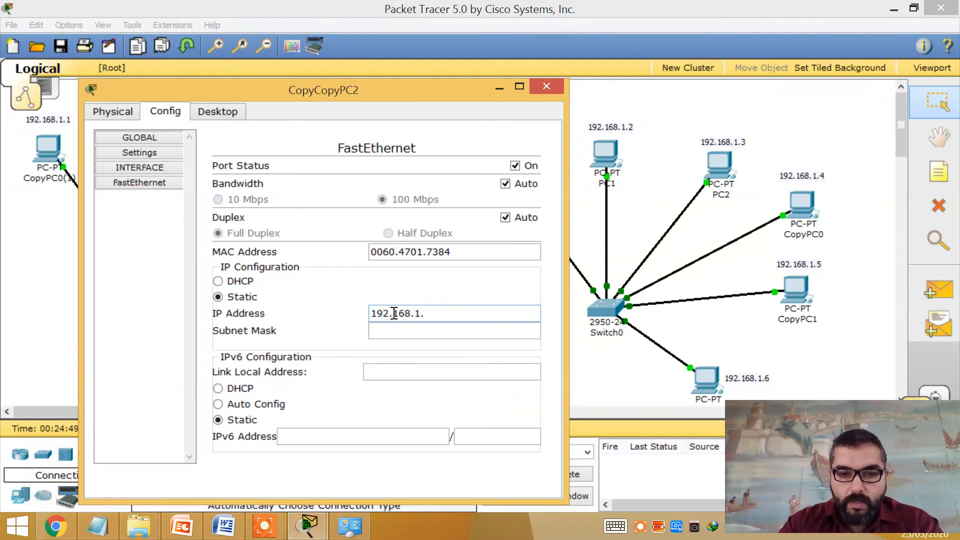
{"action": "left_click", "coordinate": [431, 329]}
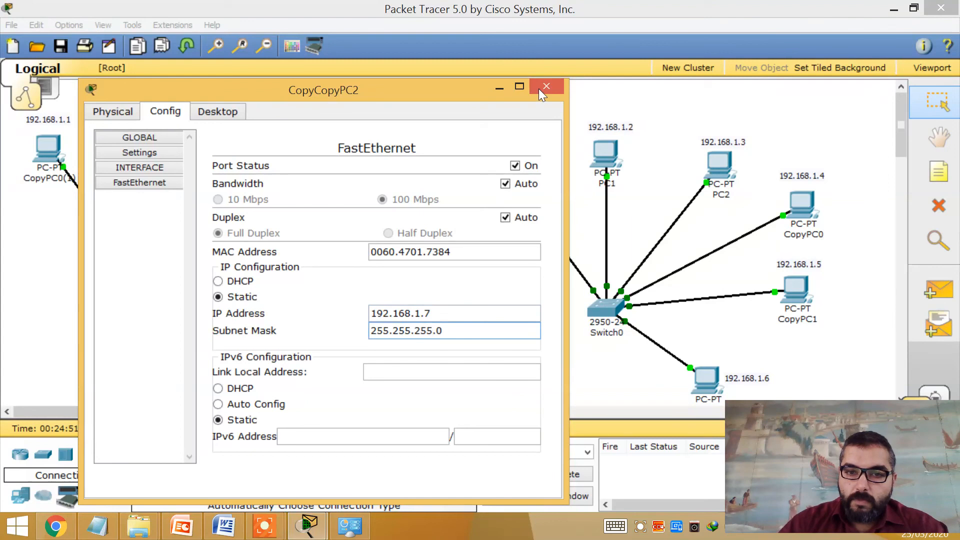
{"action": "left_click", "coordinate": [539, 88]}
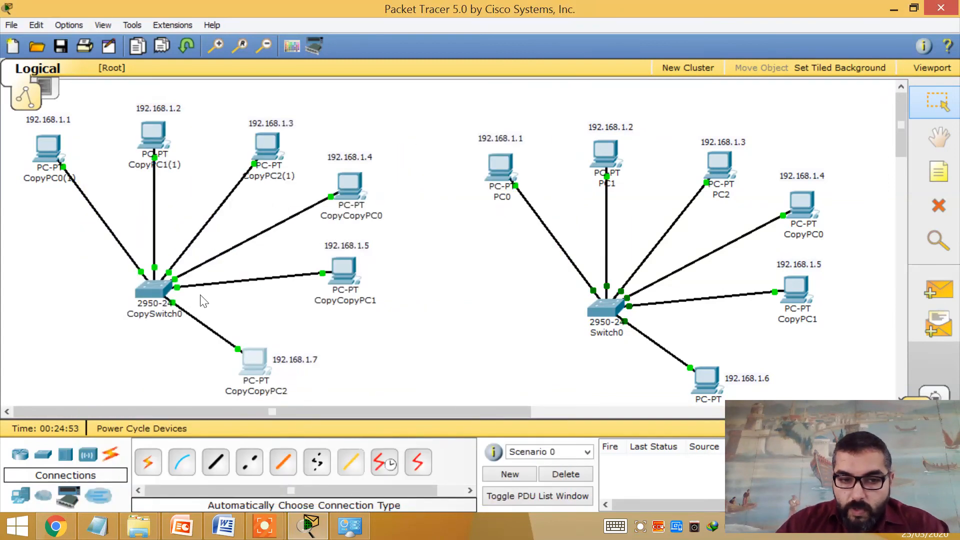
Connect CopySwitch0 to Switch0 using the automatically chosen connection type
{"action": "left_click", "coordinate": [148, 461]}
{"action": "left_click", "coordinate": [165, 307]}
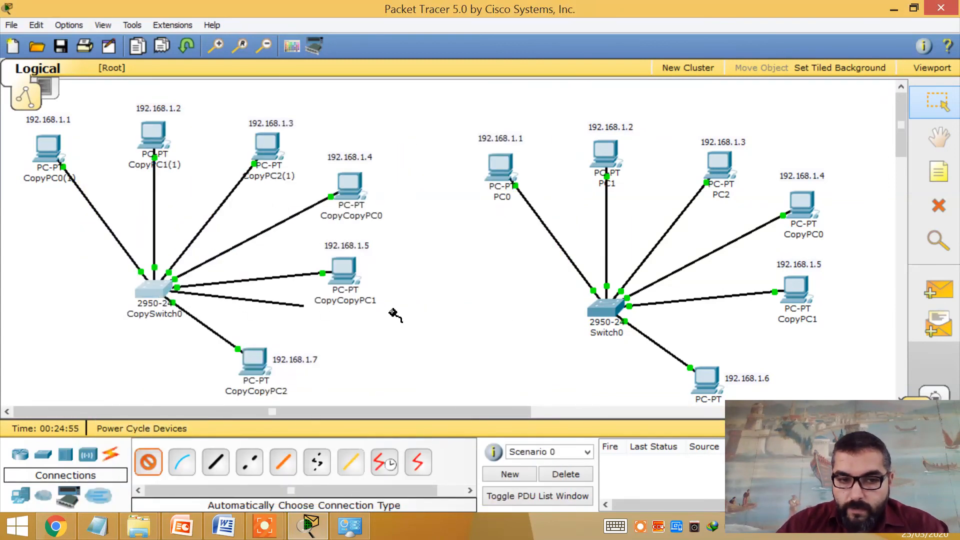
{"action": "left_click", "coordinate": [605, 306]}
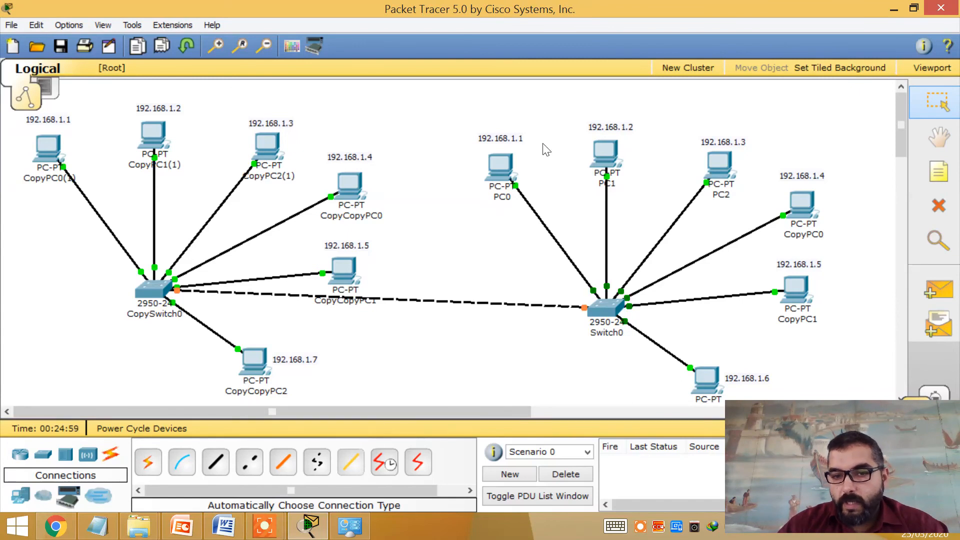
Send simple test PDUs from CopyCopyPC2 to PC1 and from CopyCopyPC2 to PC0
{"action": "left_click", "coordinate": [949, 302]}
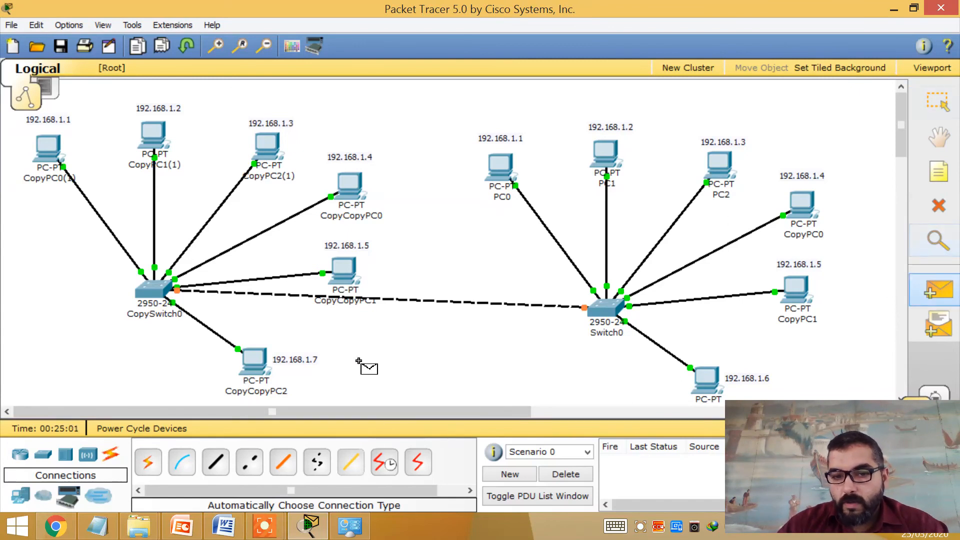
{"action": "left_click", "coordinate": [252, 363]}
{"action": "left_click", "coordinate": [612, 155]}
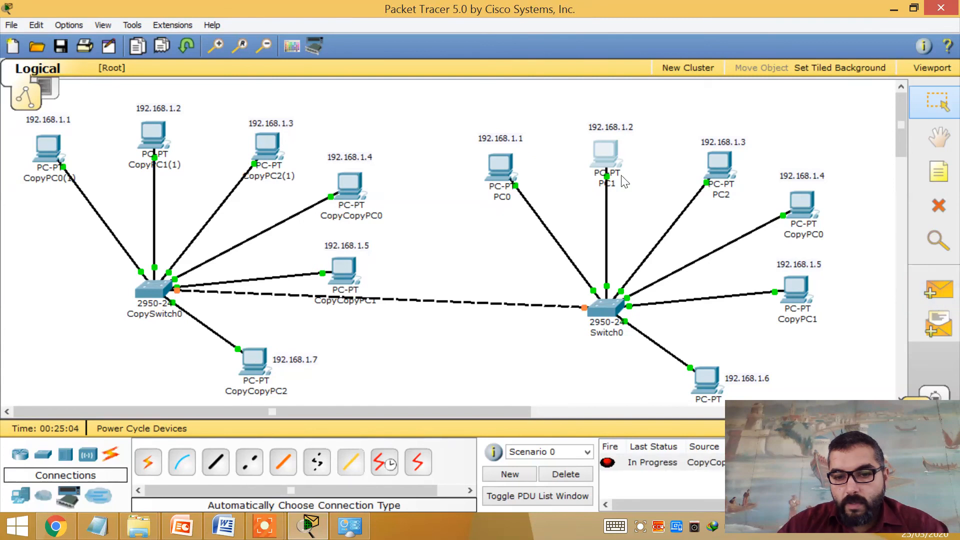
{"action": "left_click_drag", "start_coordinate": [838, 442], "coordinate": [845, 71]}
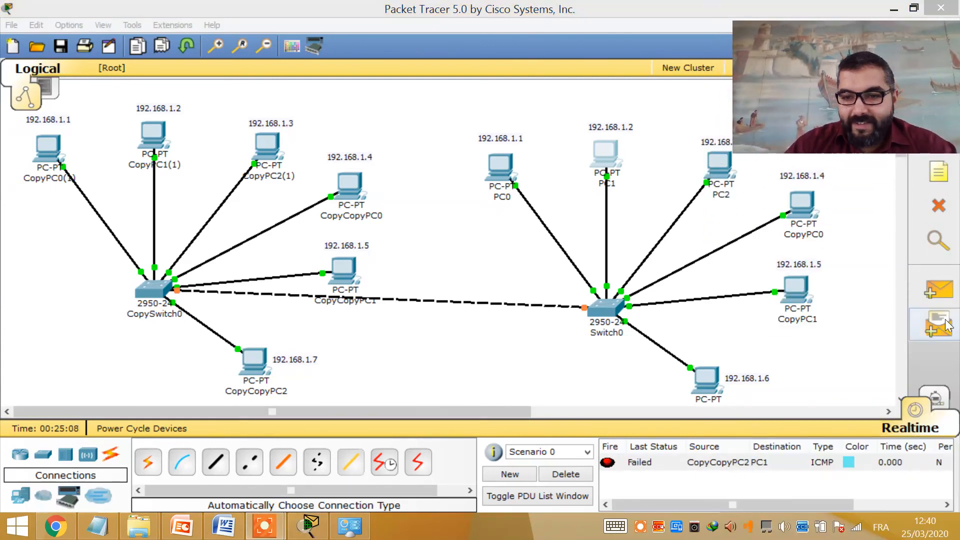
{"action": "left_click", "coordinate": [945, 290]}
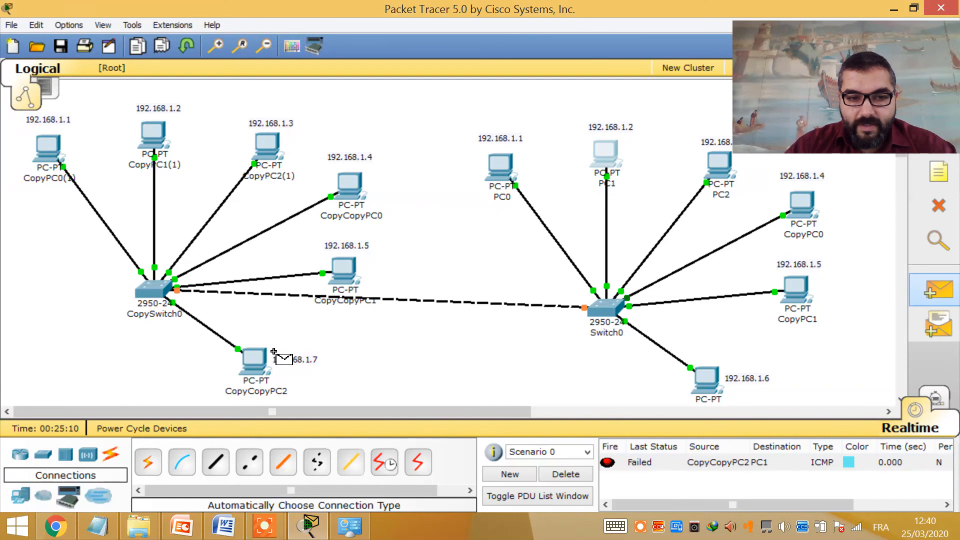
{"action": "left_click", "coordinate": [256, 363]}
{"action": "left_click", "coordinate": [506, 173]}
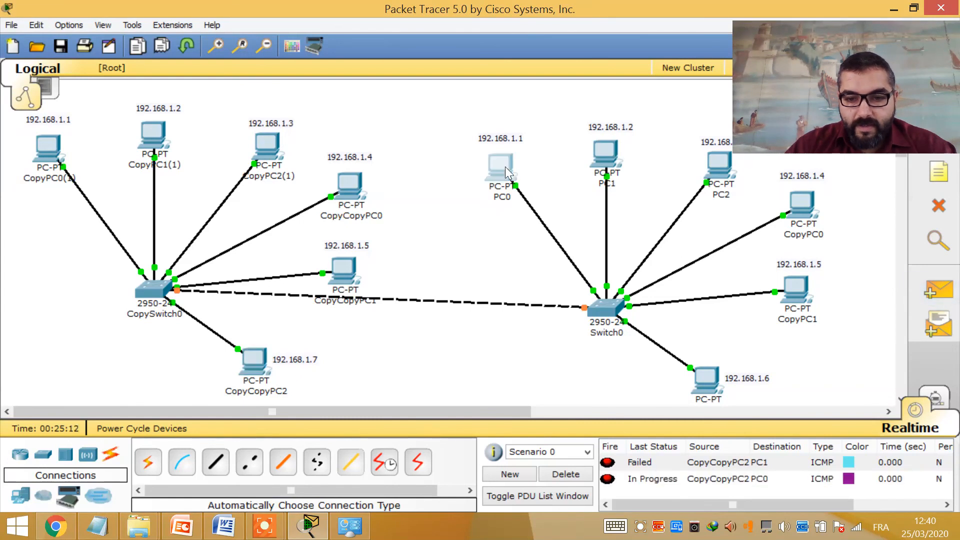
Send a simple test PDU from PC1 to CopyCopyPC2, and delete the scenario's test PDUs
{"action": "left_click", "coordinate": [923, 285]}
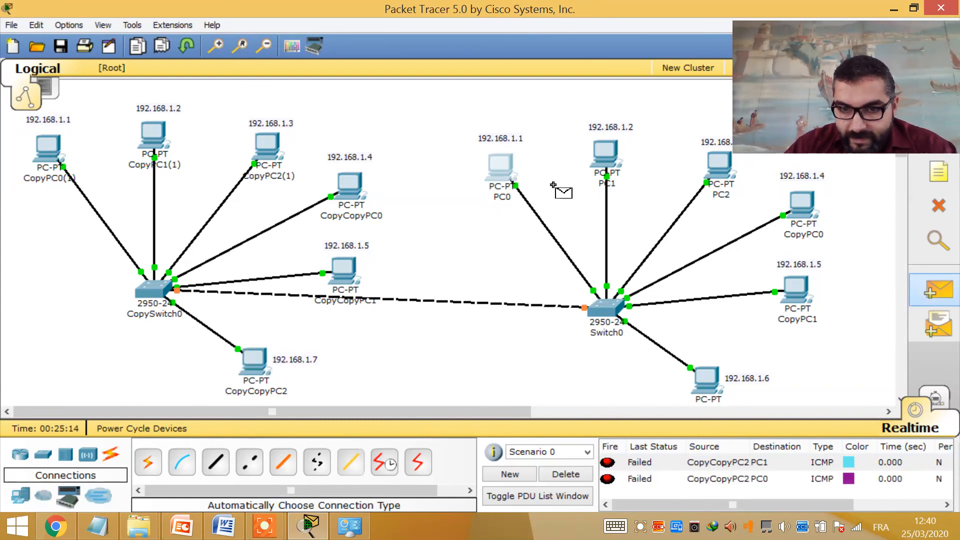
{"action": "left_click", "coordinate": [606, 152]}
{"action": "left_click", "coordinate": [252, 362]}
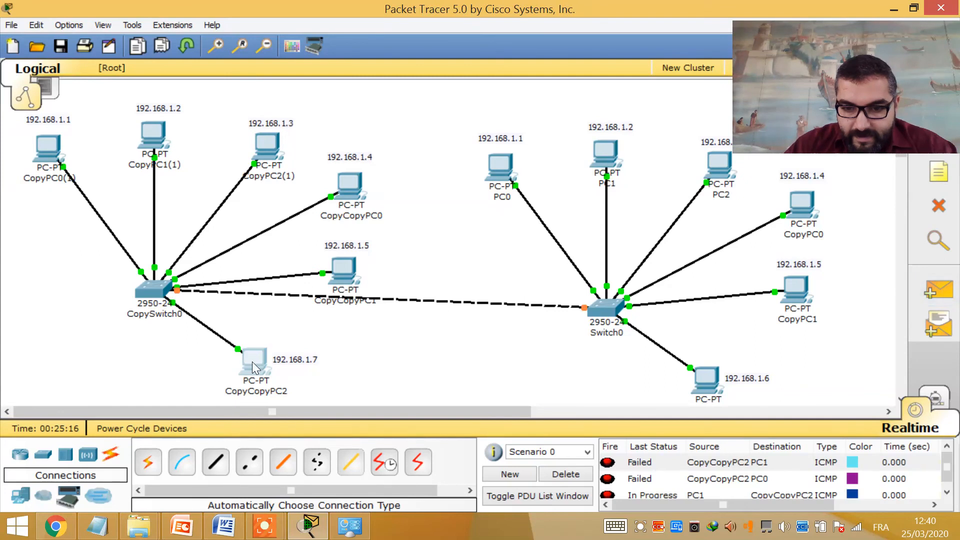
{"action": "left_click", "coordinate": [580, 474]}
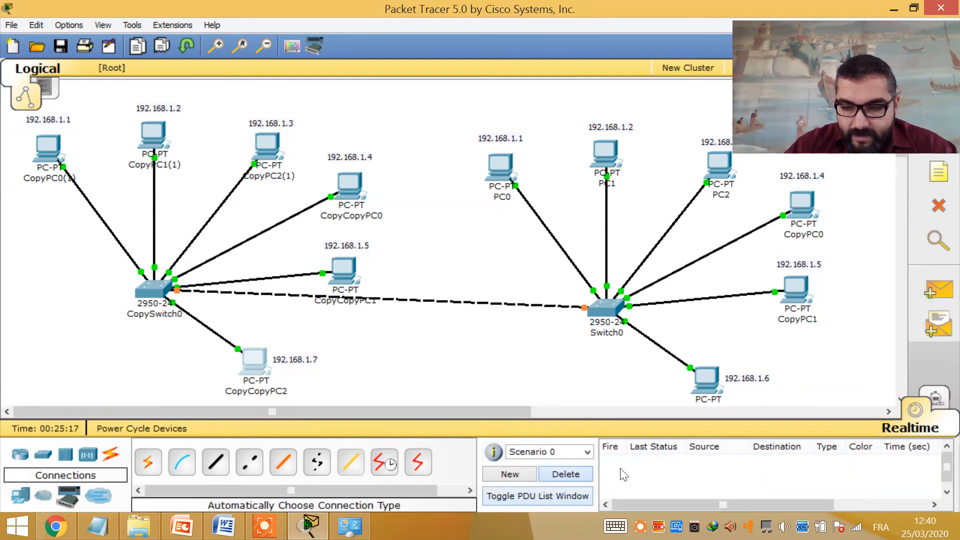
In Simulation mode, add a simple test PDU from PC0 to CopyCopyPC2
{"action": "left_click", "coordinate": [940, 399]}
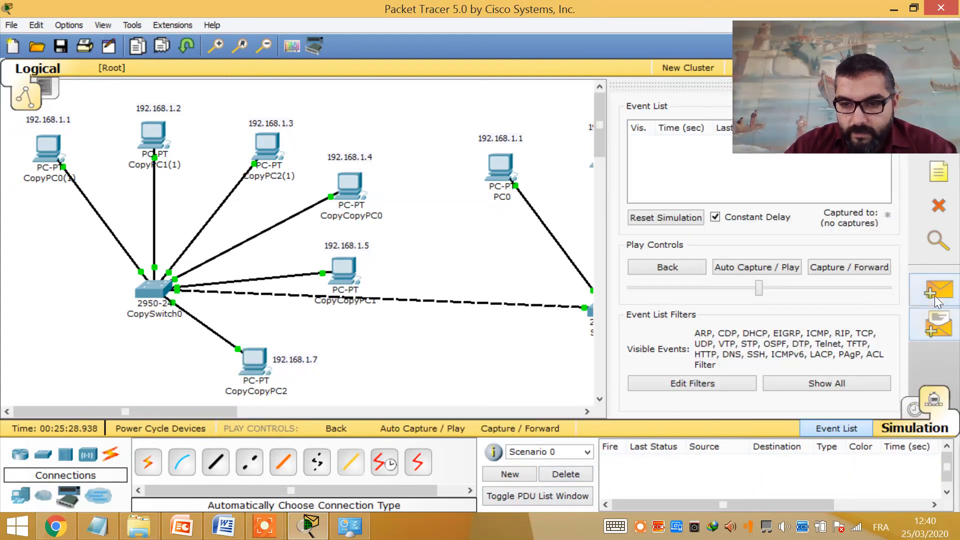
{"action": "left_click", "coordinate": [501, 170]}
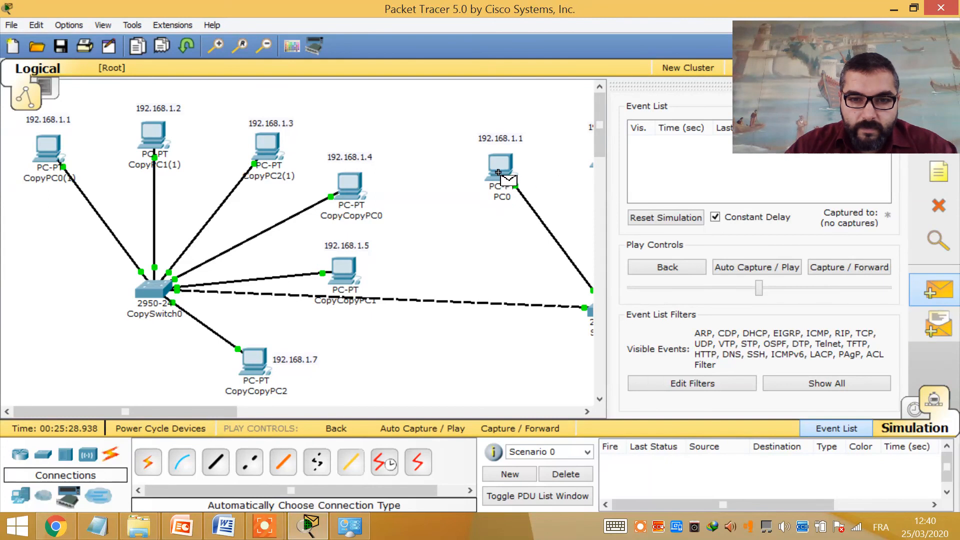
{"action": "left_click", "coordinate": [254, 363]}
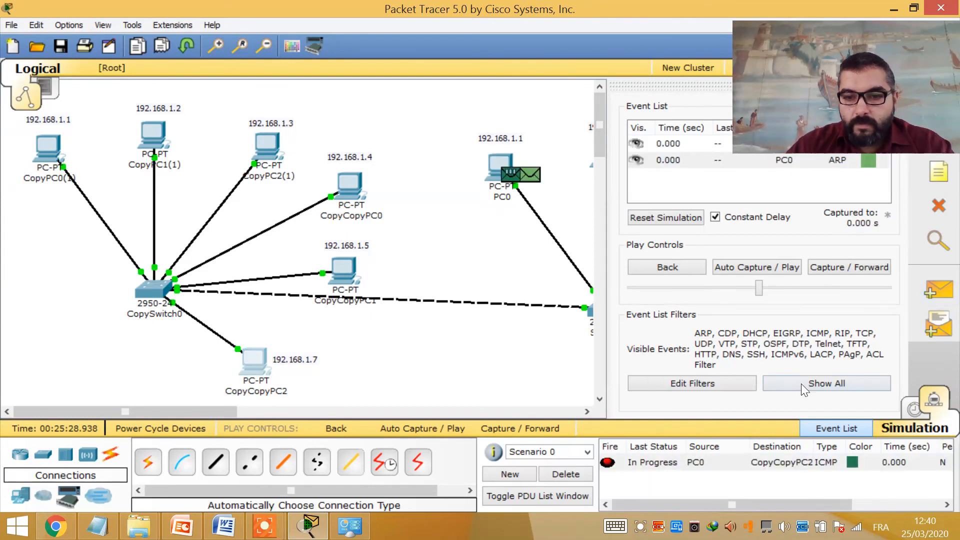
Play the PDU exchange between PC0 and CopyCopyPC2 with automatic capture, and return to Realtime mode
{"action": "left_click", "coordinate": [755, 269]}
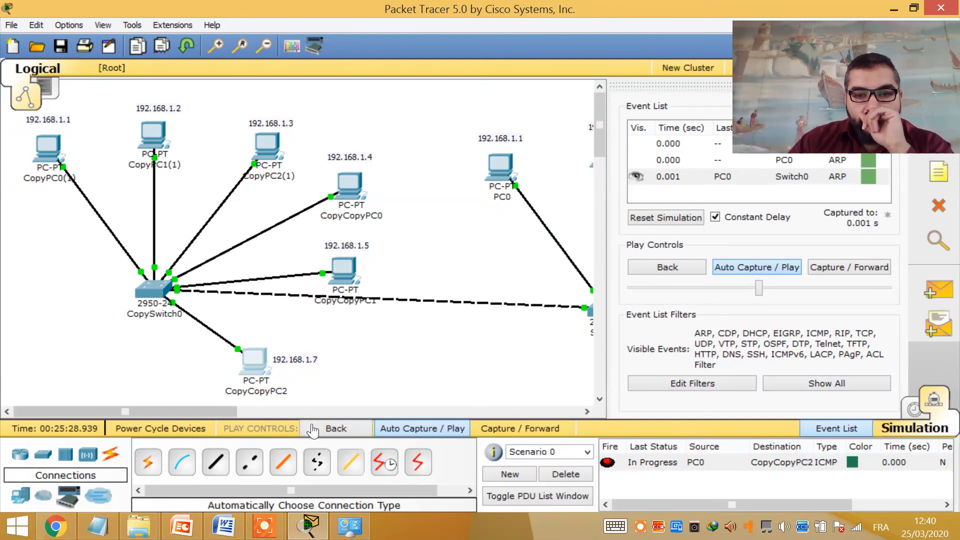
{"action": "left_click_drag", "start_coordinate": [195, 415], "coordinate": [220, 415]}
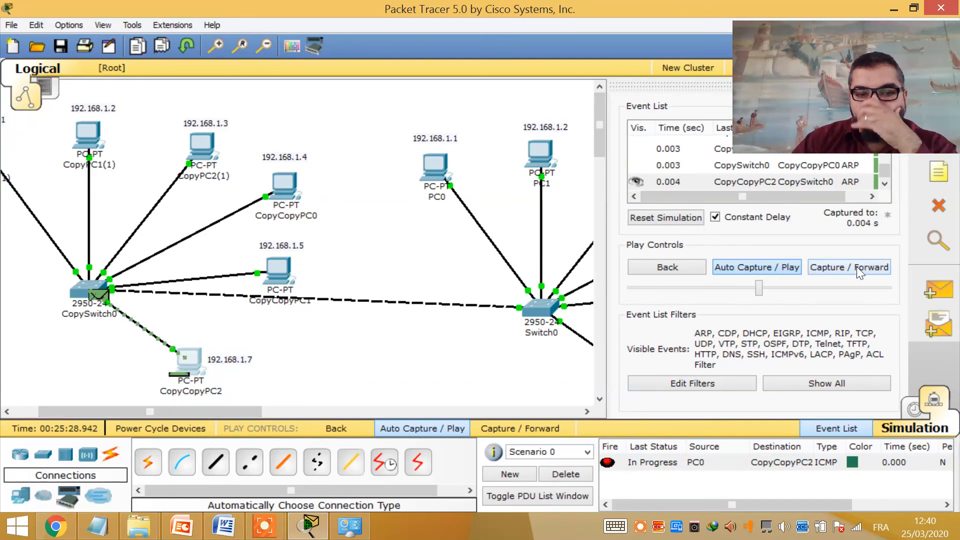
{"action": "left_click", "coordinate": [913, 409]}
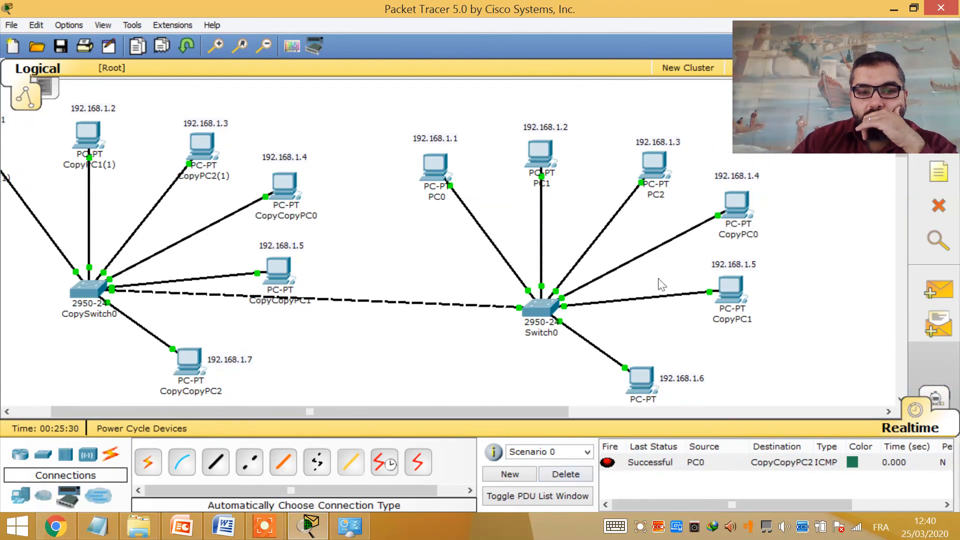
Send simple test PDUs in real time from PC0 to CopyCopyPC2 and from PC1 to CopyCopyPC2
{"action": "left_click", "coordinate": [925, 290]}
{"action": "left_click", "coordinate": [435, 167]}
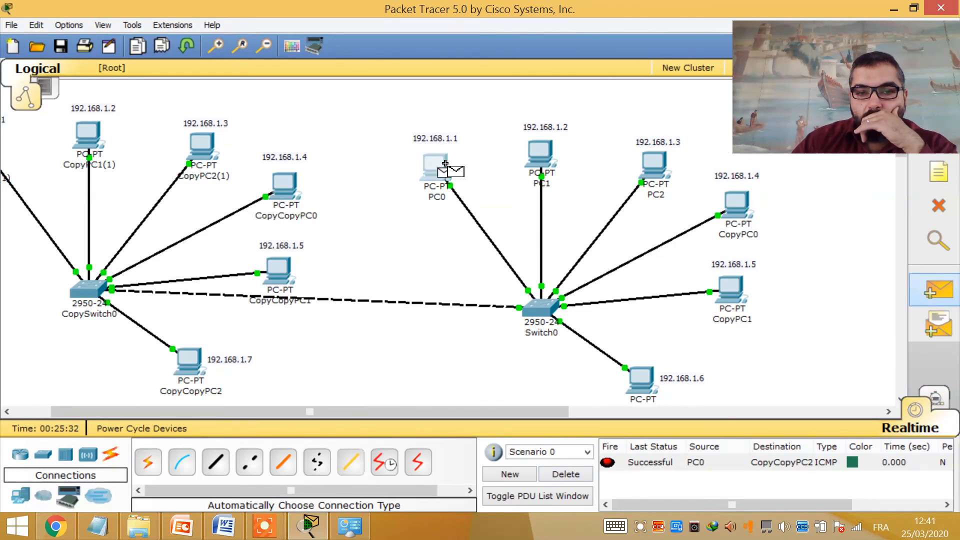
{"action": "left_click", "coordinate": [205, 348]}
{"action": "left_click", "coordinate": [932, 289]}
{"action": "left_click", "coordinate": [539, 157]}
{"action": "left_click", "coordinate": [194, 358]}
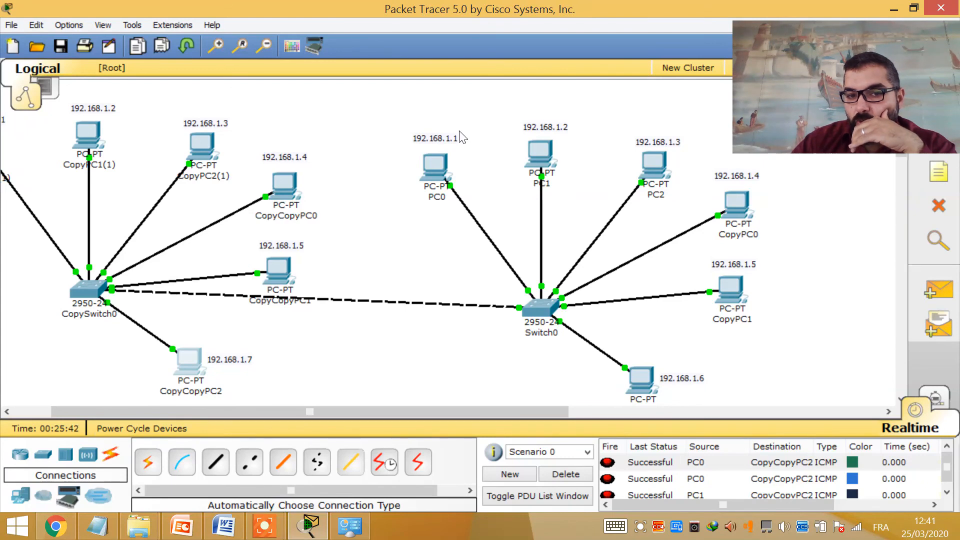
{"action": "left_click_drag", "start_coordinate": [406, 415], "coordinate": [332, 420]}
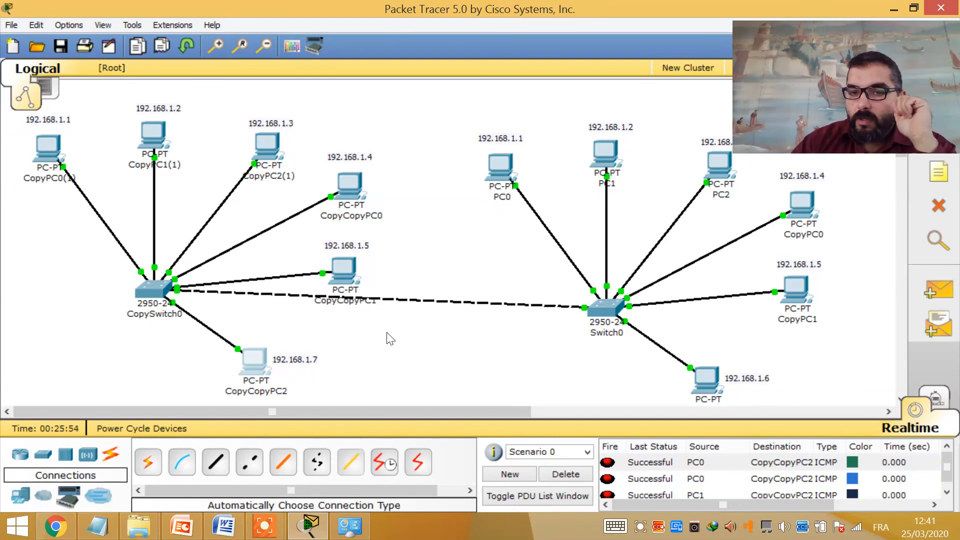
{"action": "left_click", "coordinate": [808, 106]}
{"action": "mouse_move", "coordinate": [808, 106]}
{"action": "left_mouse_down"}
{"action": "mouse_move", "coordinate": [796, 103]}
{"action": "mouse_move", "coordinate": [793, 88]}
{"action": "mouse_move", "coordinate": [801, 89]}
{"action": "left_mouse_up"}
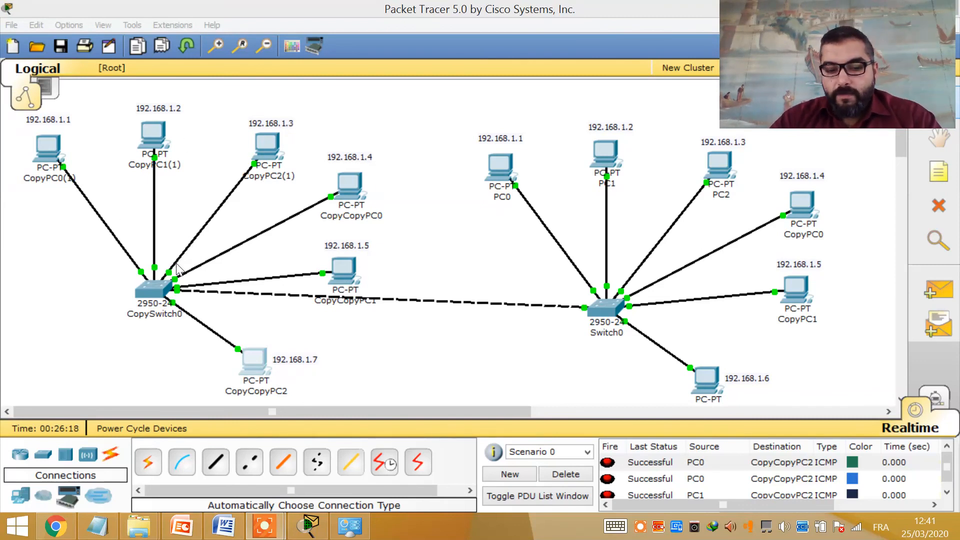
Save the network as RCOM1 in the Packet Tracer 5.0 saves folder, keeping the Packet Tracer 5 Network File type
{"action": "double_click", "coordinate": [316, 8]}
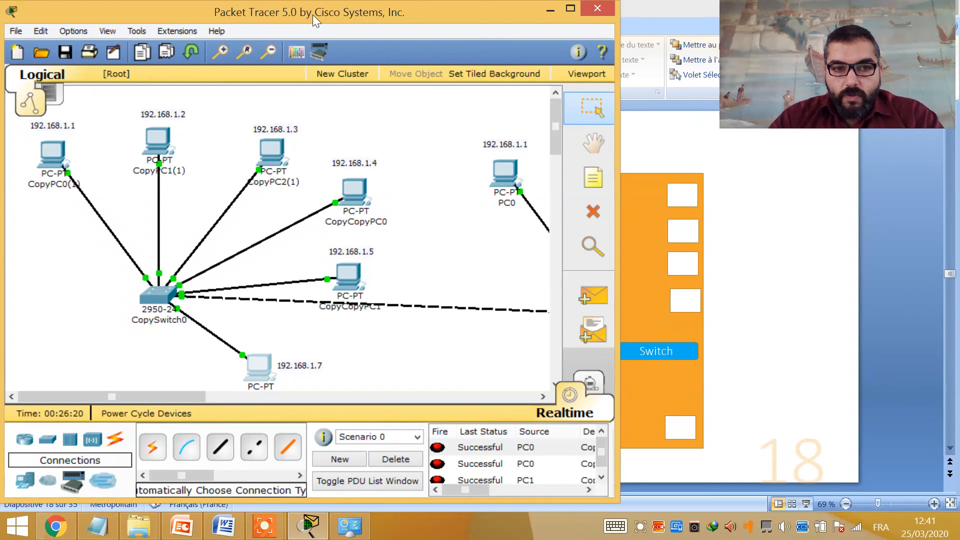
{"action": "key", "text": "ctrl+s"}
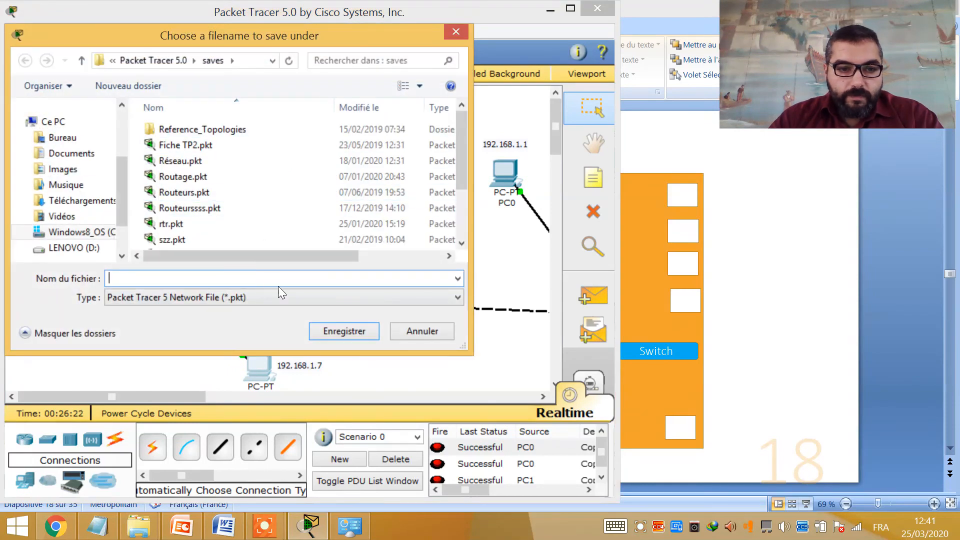
{"action": "type", "text": "RCOM1"}
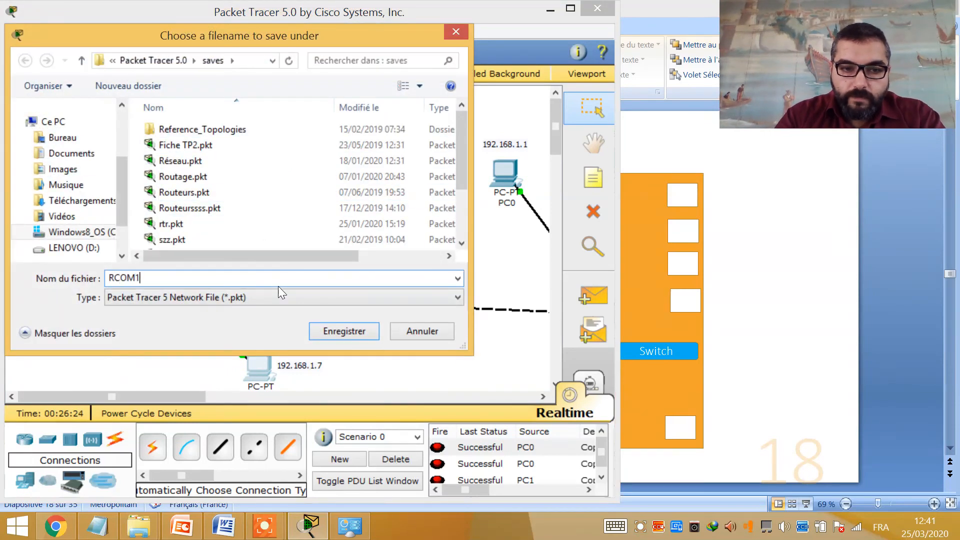
{"action": "key", "text": "Return"}
{"action": "double_click", "coordinate": [400, 12]}
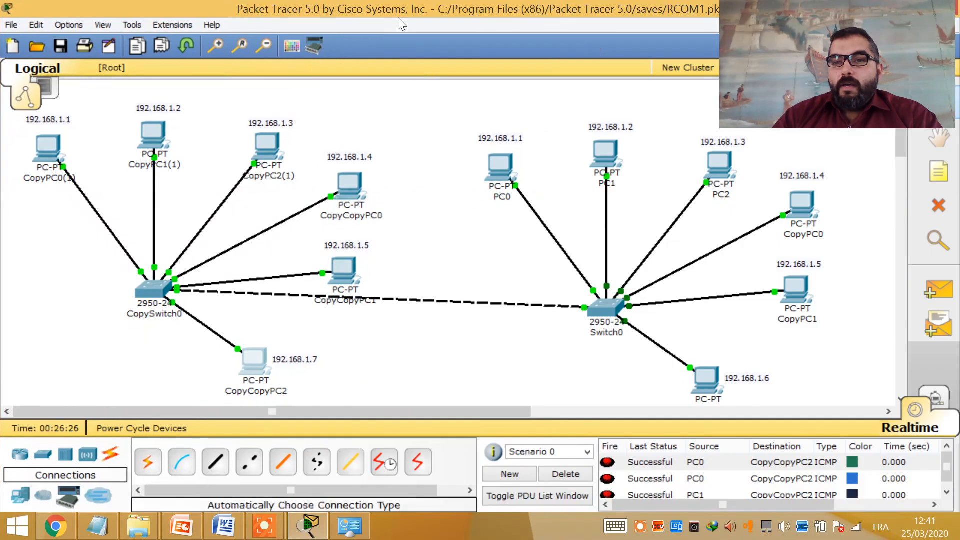